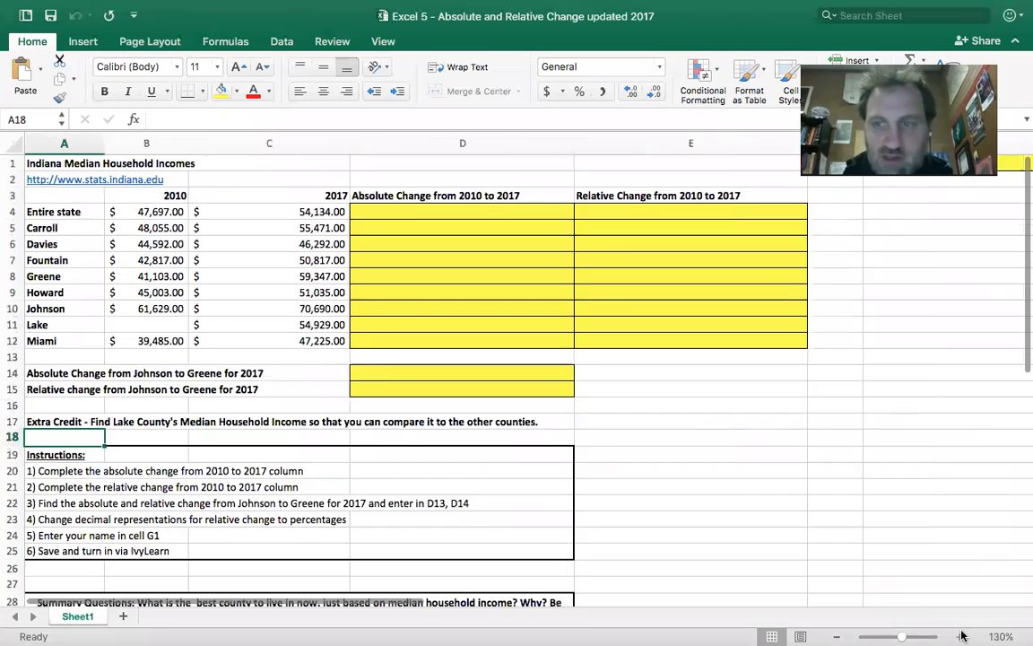
{"action": "left_click", "coordinate": [823, 443]}
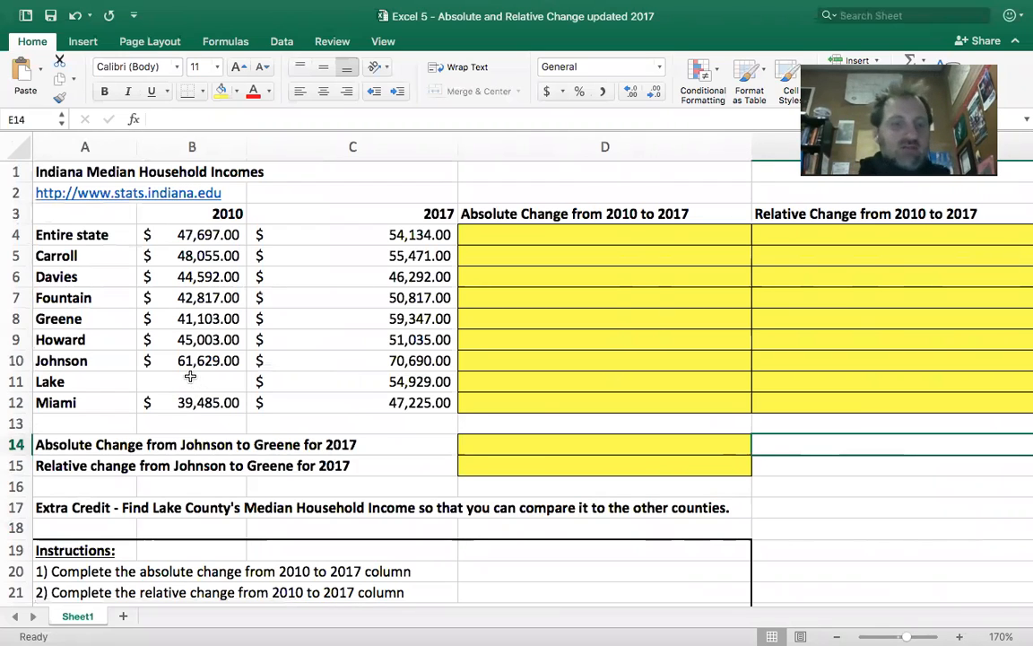
{"action": "left_click", "coordinate": [193, 382]}
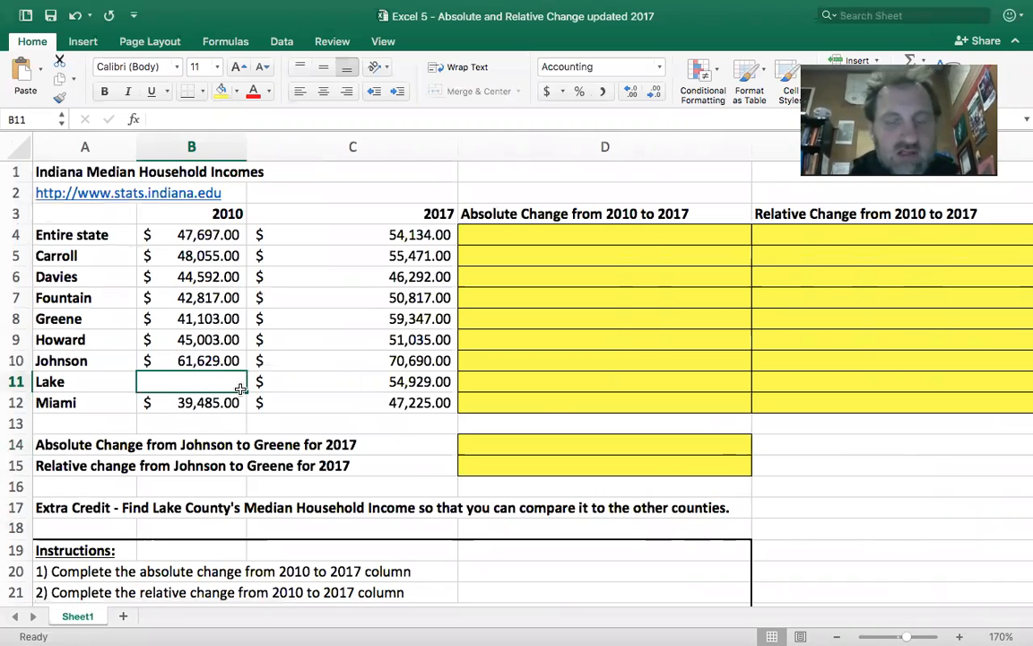
{"action": "left_click", "coordinate": [16, 508]}
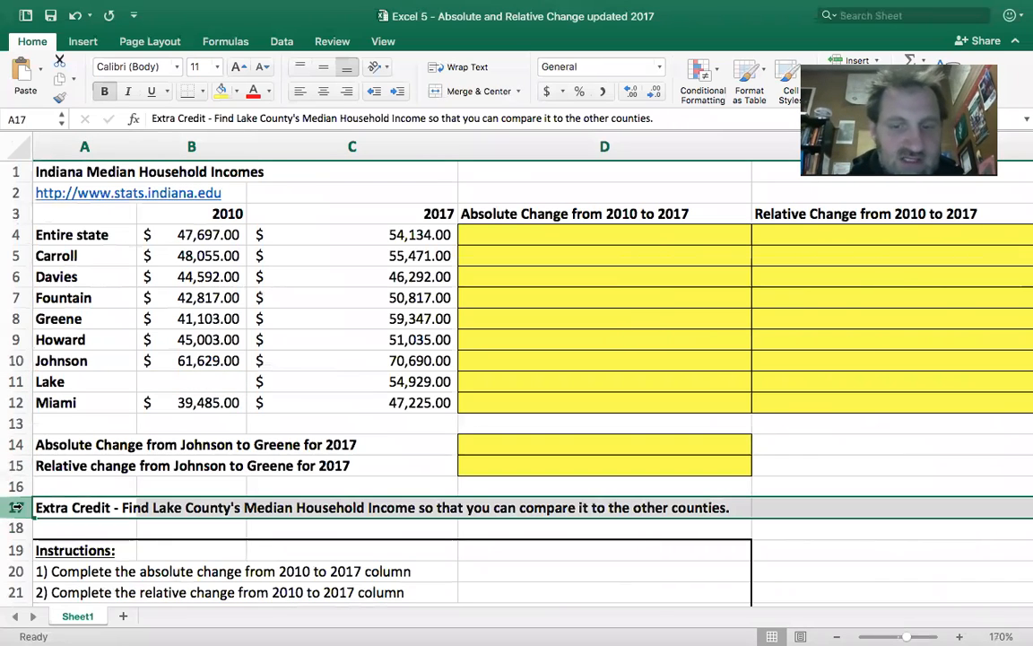
{"action": "left_click", "coordinate": [223, 383]}
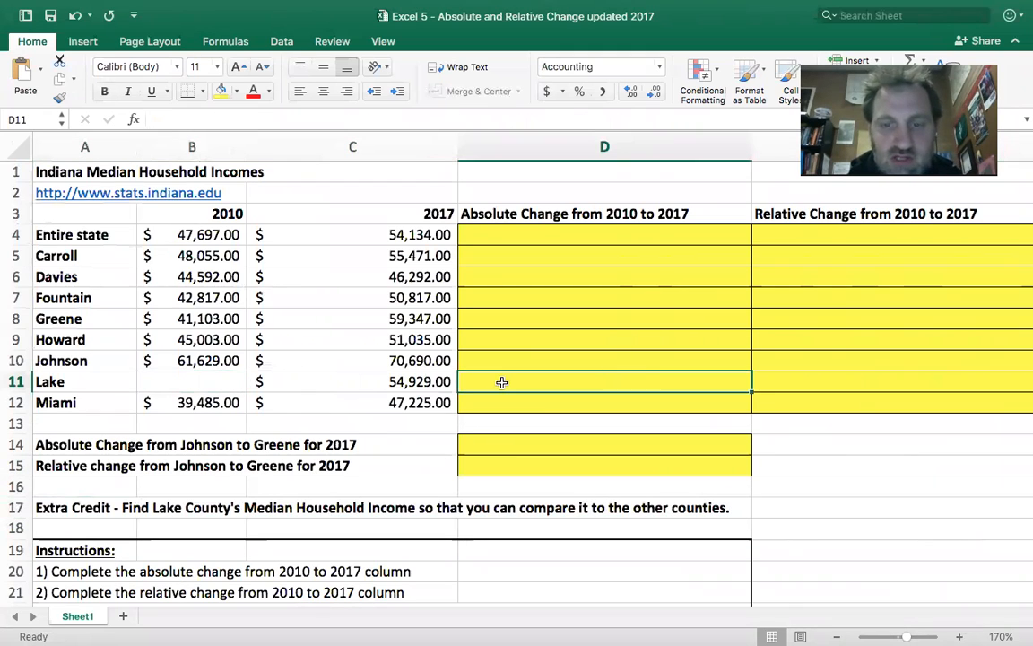
Mark Lake County's relative change cell E11 and absolute change cell D11 with "xx"
{"action": "left_click", "coordinate": [793, 385]}
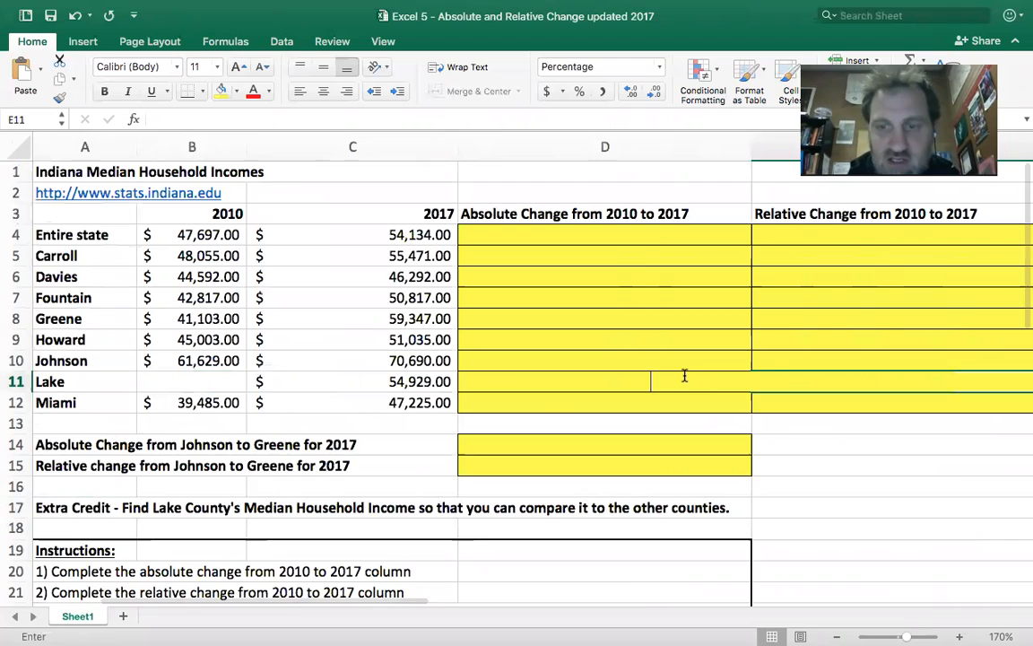
{"action": "type", "text": "xx"}
{"action": "left_click", "coordinate": [560, 391]}
{"action": "type", "text": "xx"}
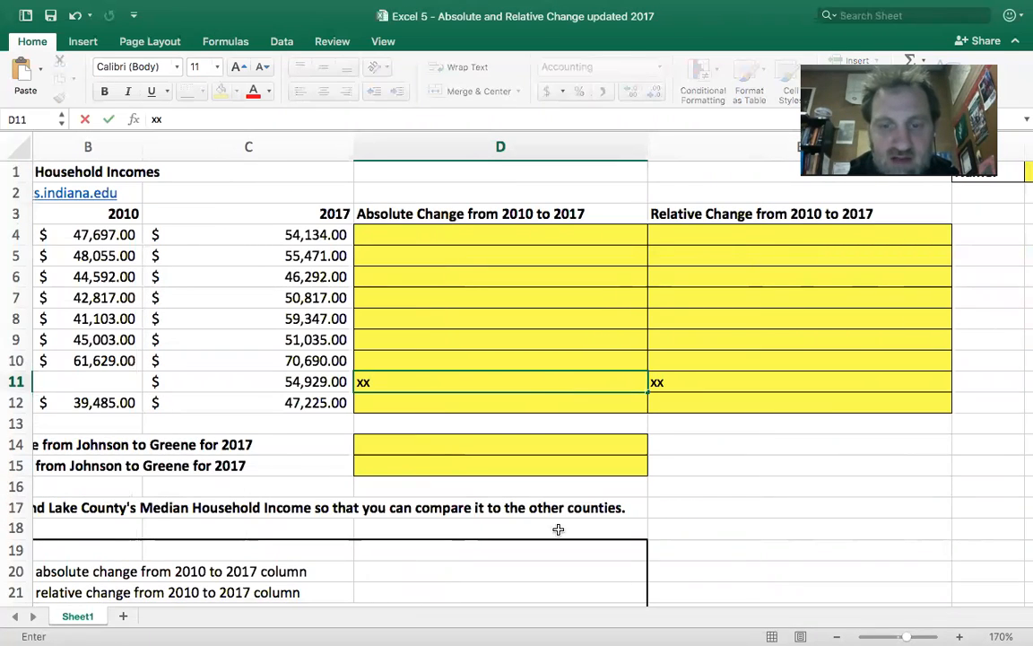
{"action": "left_click", "coordinate": [723, 505]}
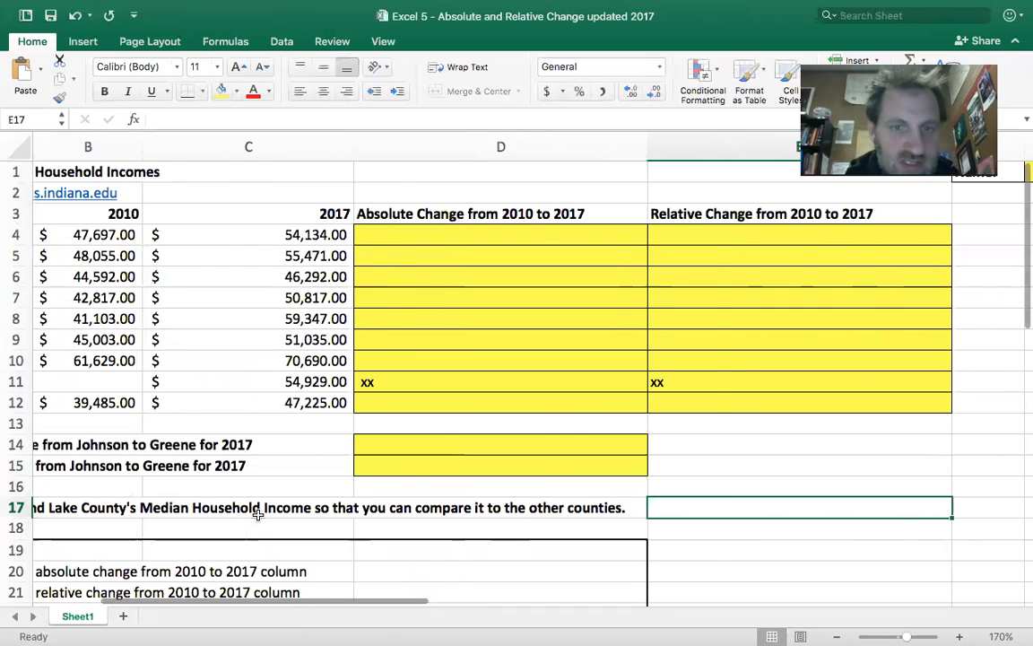
{"action": "scroll", "coordinate": [258, 513], "scroll_direction": "left", "scroll_amount": 3}
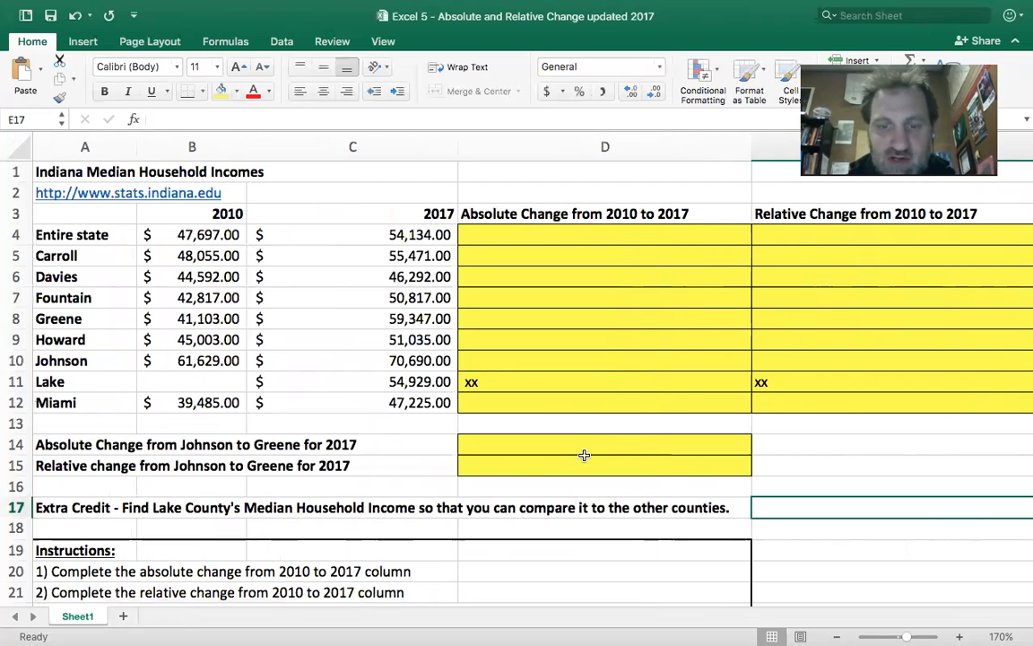
Add a new worksheet to the workbook and zoom it to 170%
{"action": "left_click", "coordinate": [125, 618]}
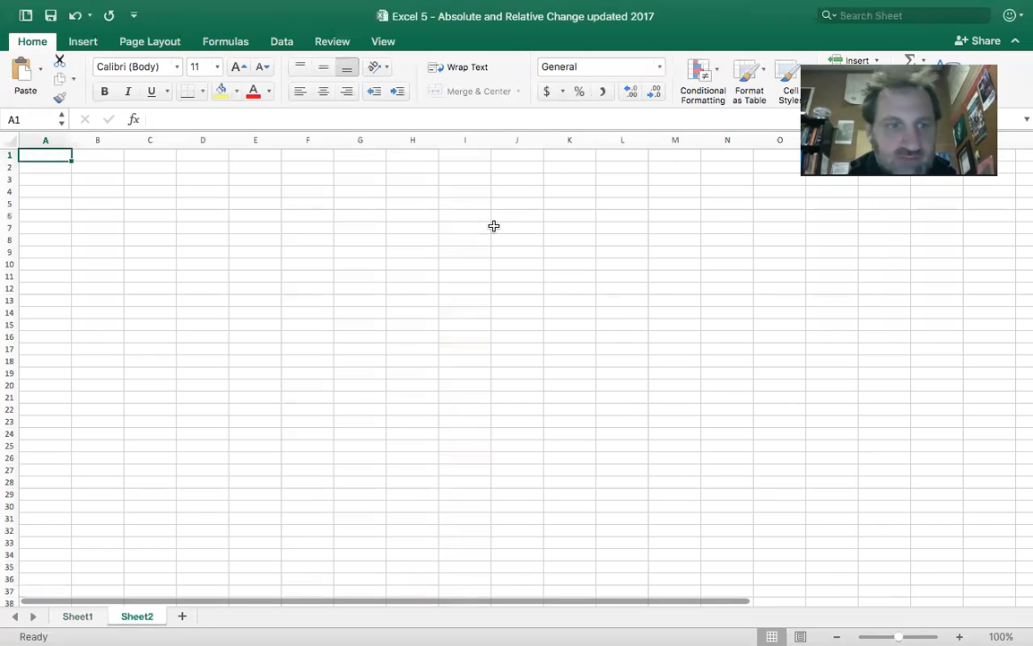
{"action": "left_click", "coordinate": [960, 636]}
{"action": "left_click", "coordinate": [960, 636]}
{"action": "left_click", "coordinate": [960, 636]}
{"action": "left_click", "coordinate": [959, 636]}
{"action": "left_click", "coordinate": [960, 636]}
{"action": "left_click", "coordinate": [960, 636]}
{"action": "left_click", "coordinate": [960, 636]}
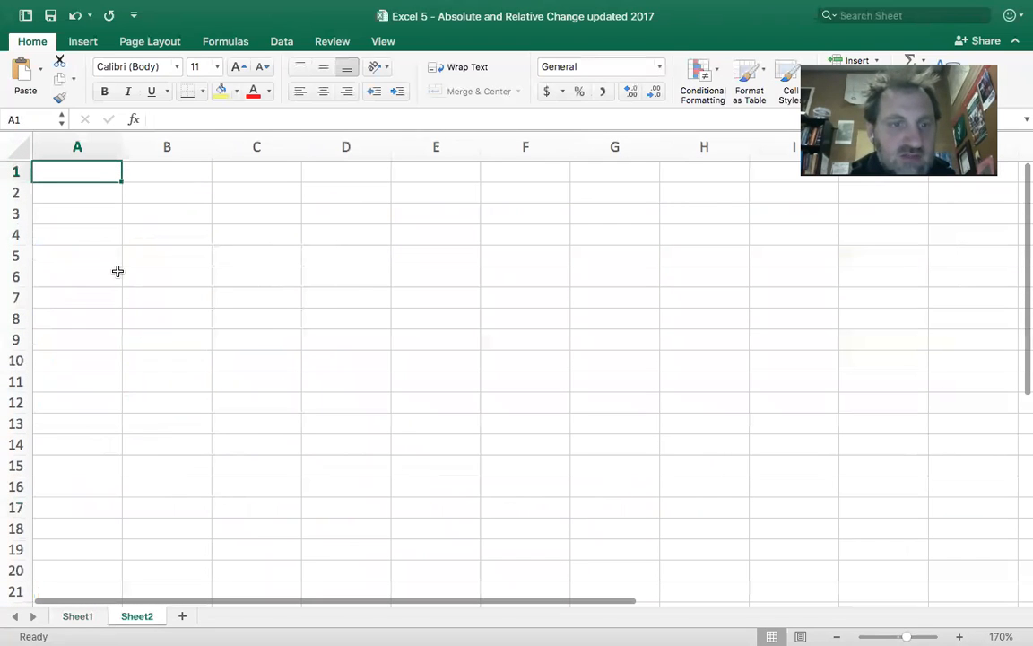
Label cells A2 and A3 with two owners' first names in the possessive without apostrophes, each followed by "House"
{"action": "left_click", "coordinate": [97, 195]}
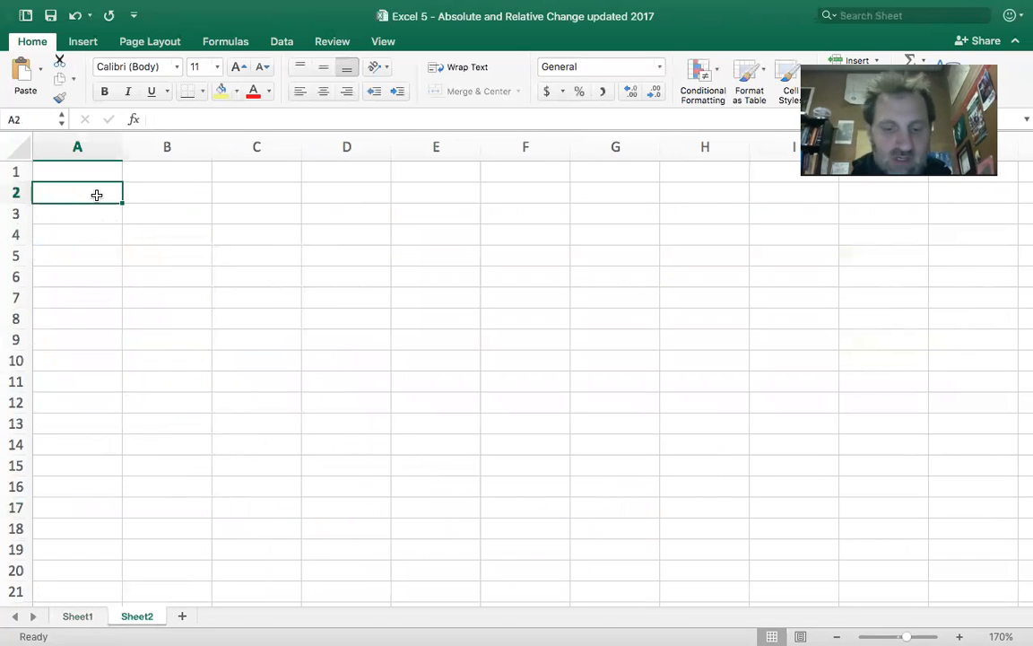
{"action": "type", "text": "Bens"}
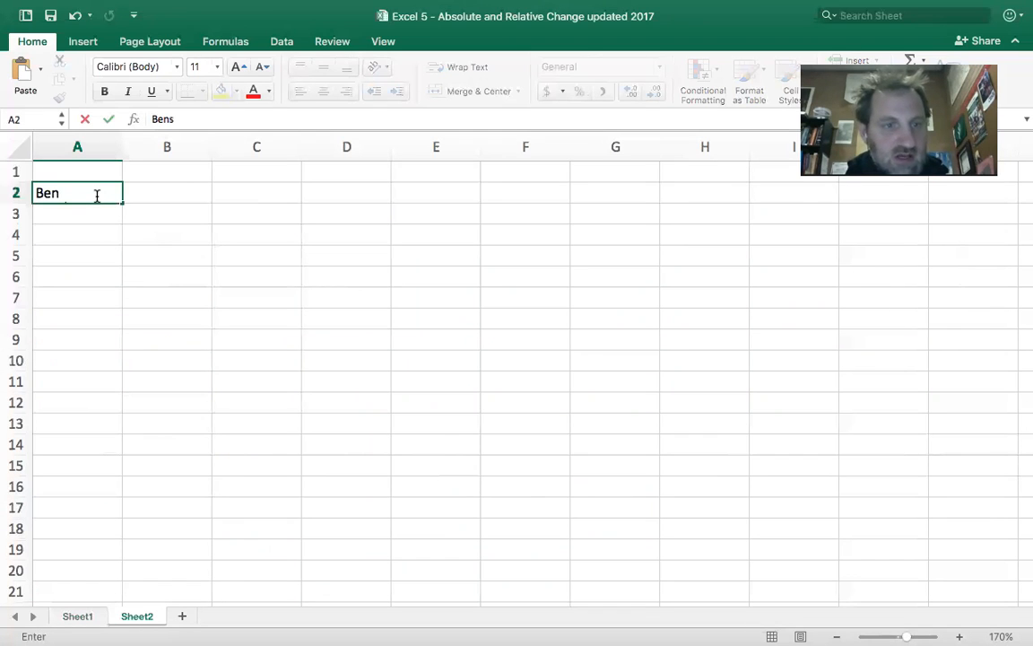
{"action": "type", "text": " House"}
{"action": "key", "text": "Return"}
{"action": "type", "text": "Doug"}
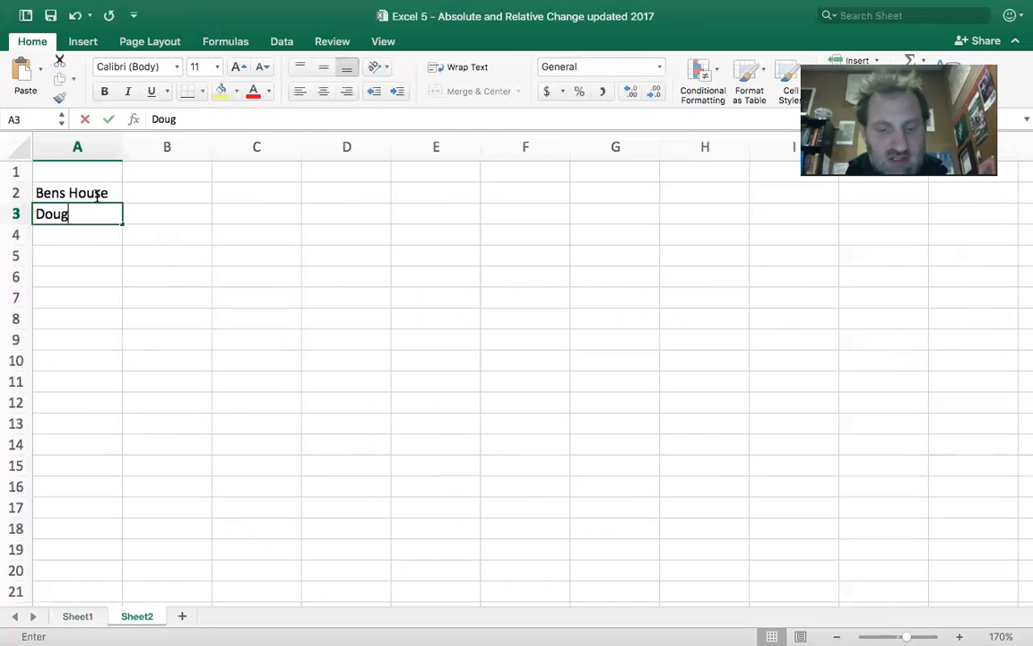
{"action": "type", "text": "s House"}
{"action": "key", "text": "Tab"}
Enter the year headings 2012 in B1 and 2015 in C1
{"action": "left_click", "coordinate": [166, 172]}
{"action": "type", "text": "2012"}
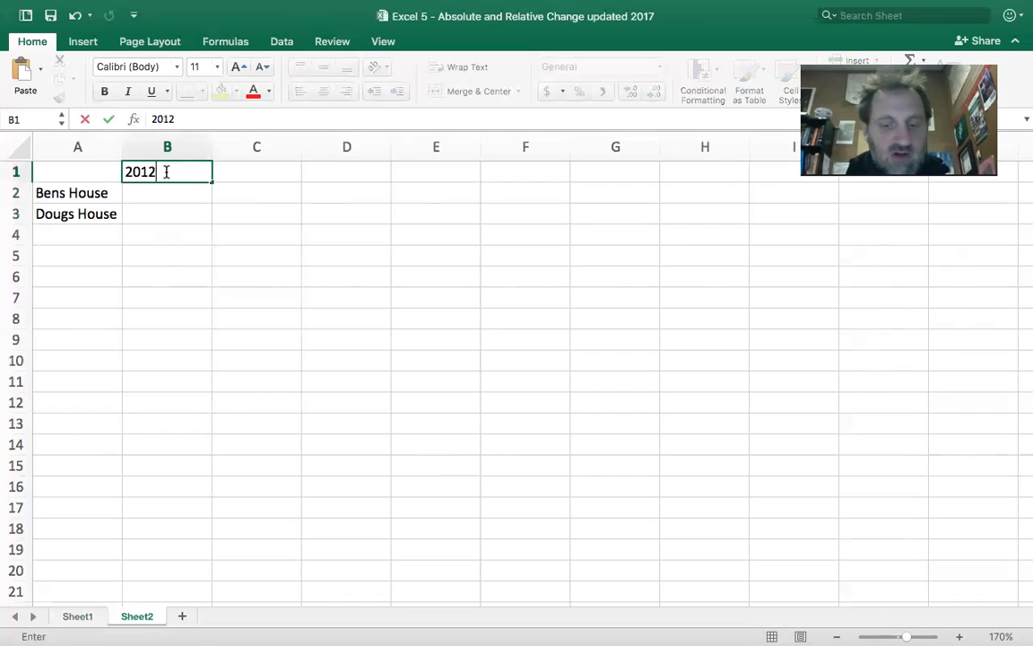
{"action": "key", "text": "Tab"}
{"action": "type", "text": "2015"}
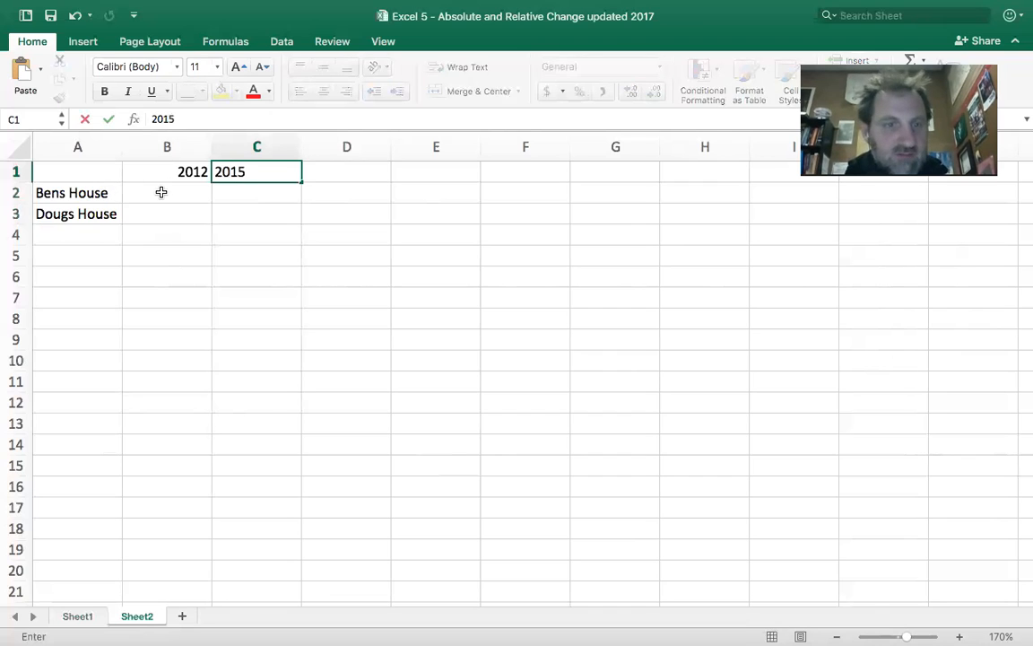
Enter 35 and 47 for the first house in B2:C2, and 78 and 99 for the second house in B3:C3
{"action": "left_click", "coordinate": [161, 192]}
{"action": "type", "text": "35"}
{"action": "key", "text": "Tab"}
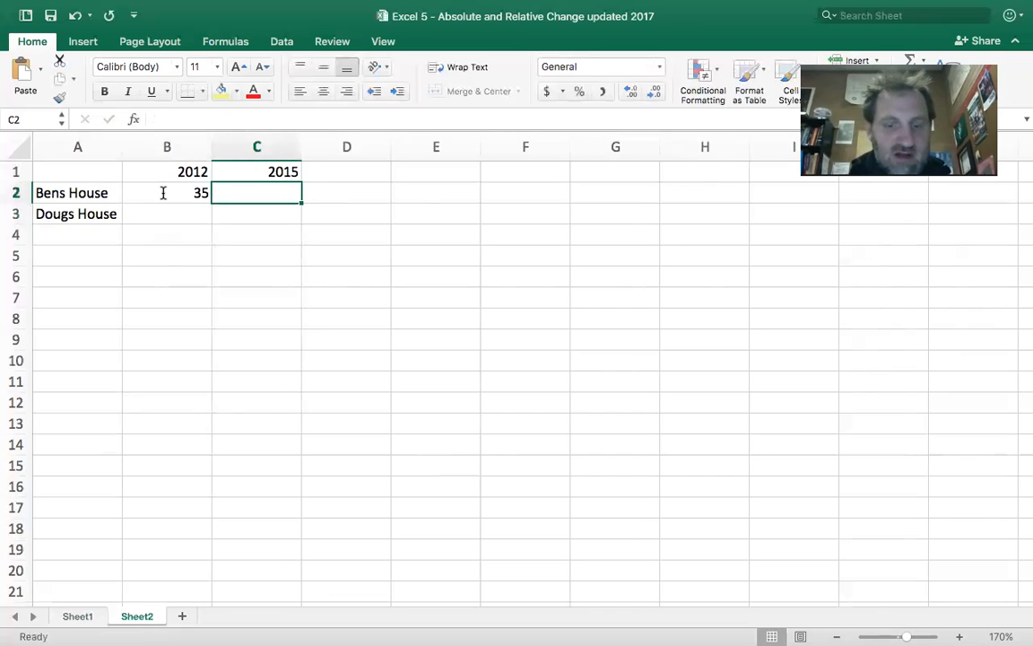
{"action": "type", "text": "47"}
{"action": "left_click", "coordinate": [158, 216]}
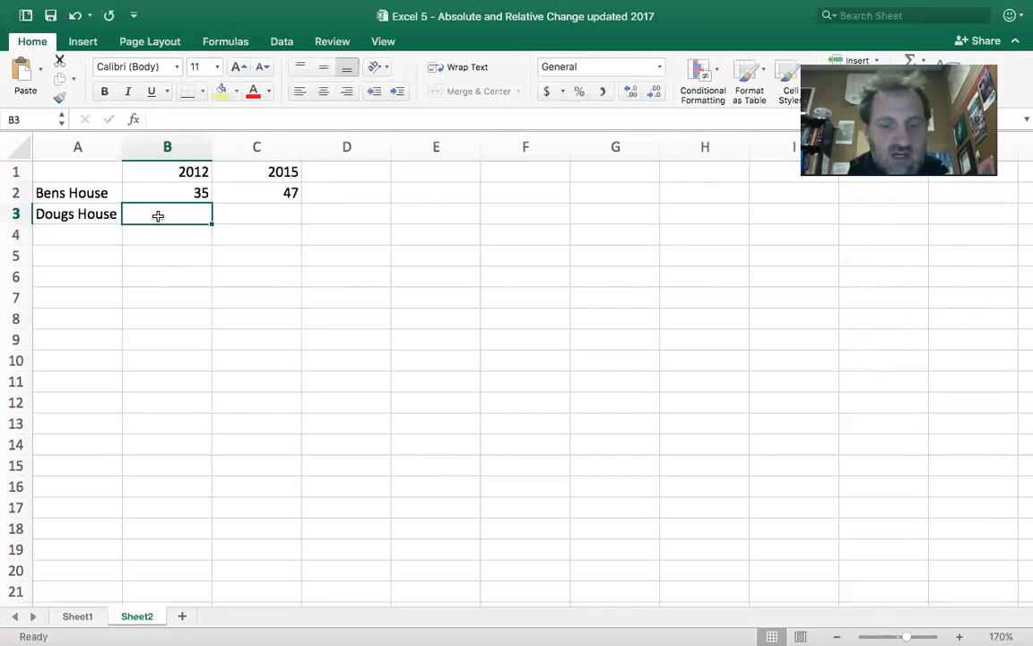
{"action": "type", "text": "78"}
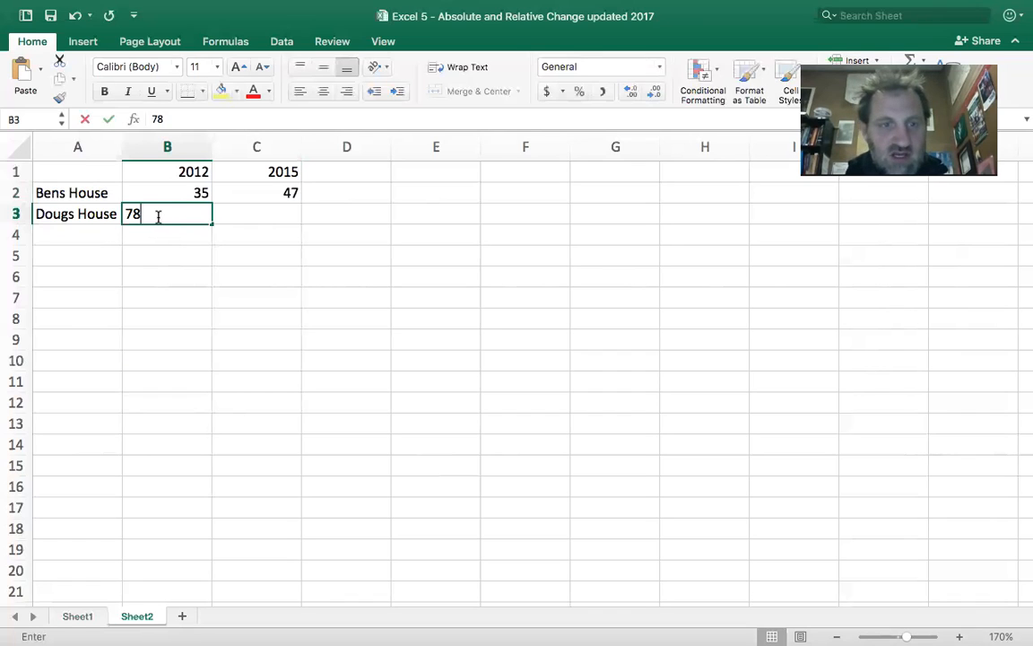
{"action": "key", "text": "Tab"}
{"action": "type", "text": "99"}
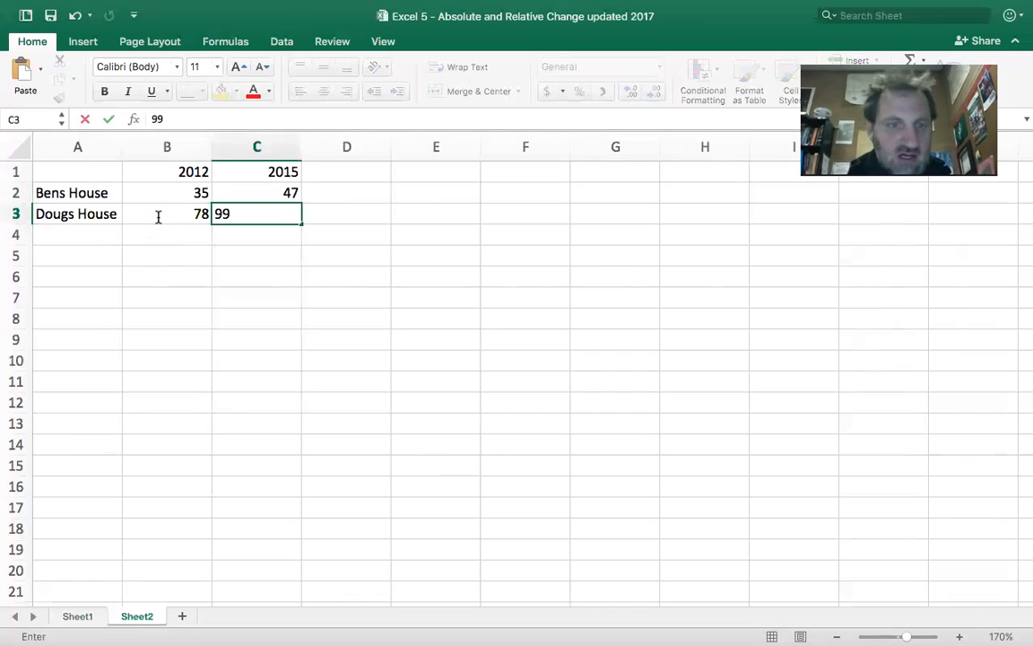
Label A4 as a third owner's house and add the missing possessive apostrophes to the labels in A2:A4
{"action": "left_click", "coordinate": [97, 235]}
{"action": "type", "text": "Robs House"}
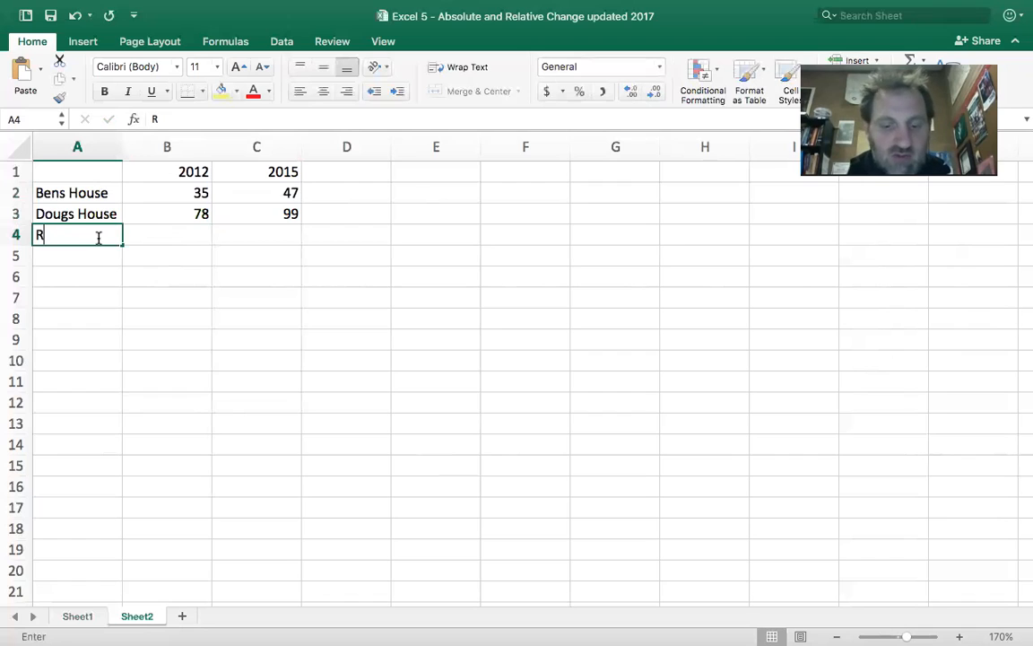
{"action": "left_click", "coordinate": [51, 190]}
{"action": "double_click", "coordinate": [53, 190]}
{"action": "type", "text": "'"}
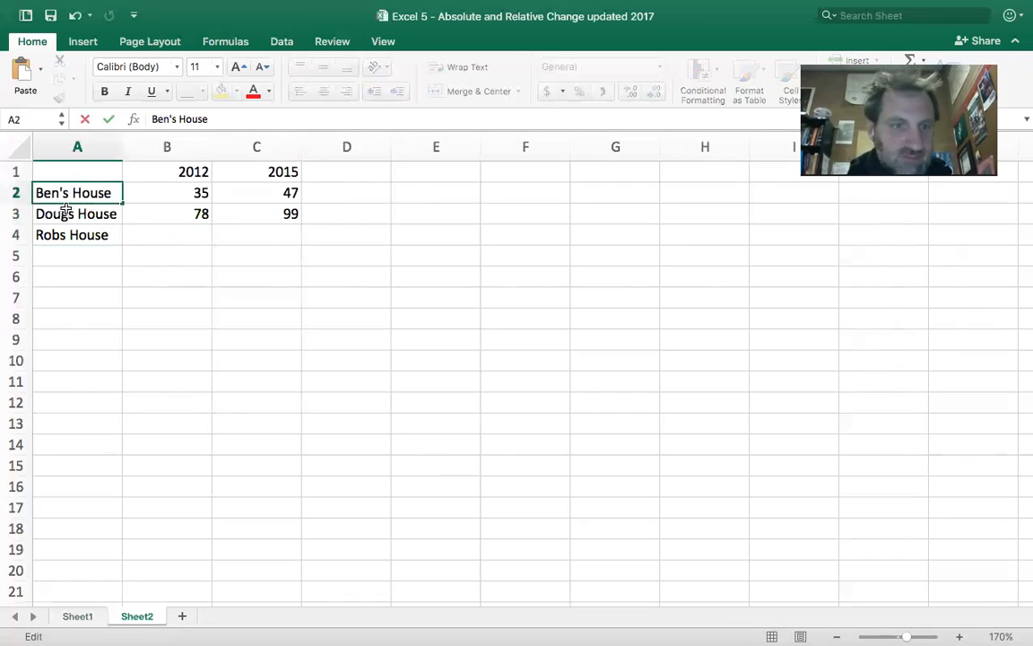
{"action": "double_click", "coordinate": [65, 214]}
{"action": "type", "text": "'"}
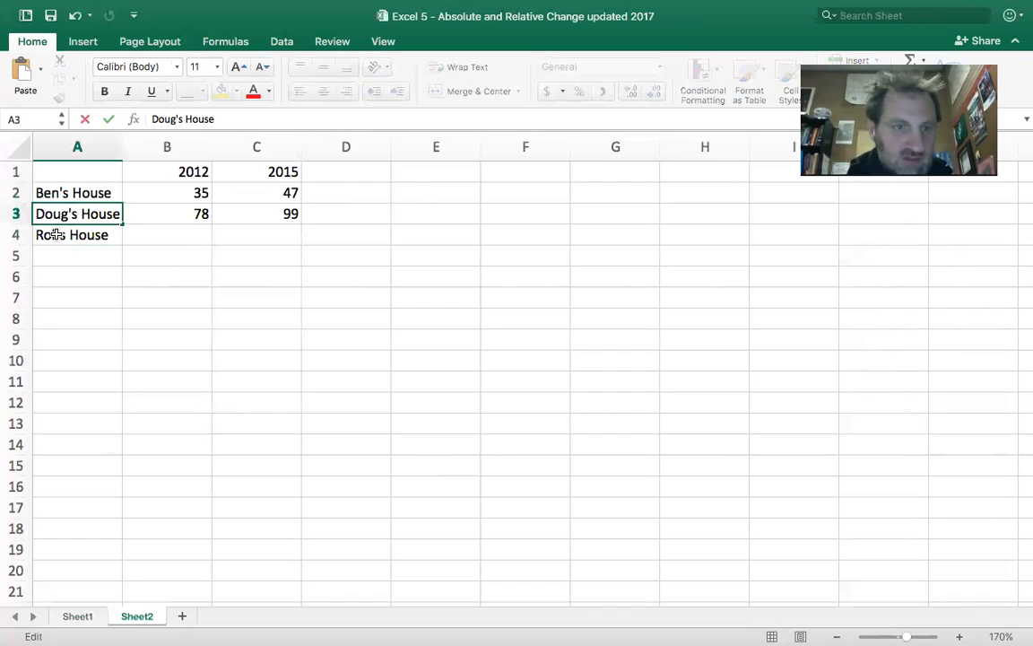
{"action": "double_click", "coordinate": [58, 235]}
{"action": "type", "text": "'"}
{"action": "left_click", "coordinate": [118, 270]}
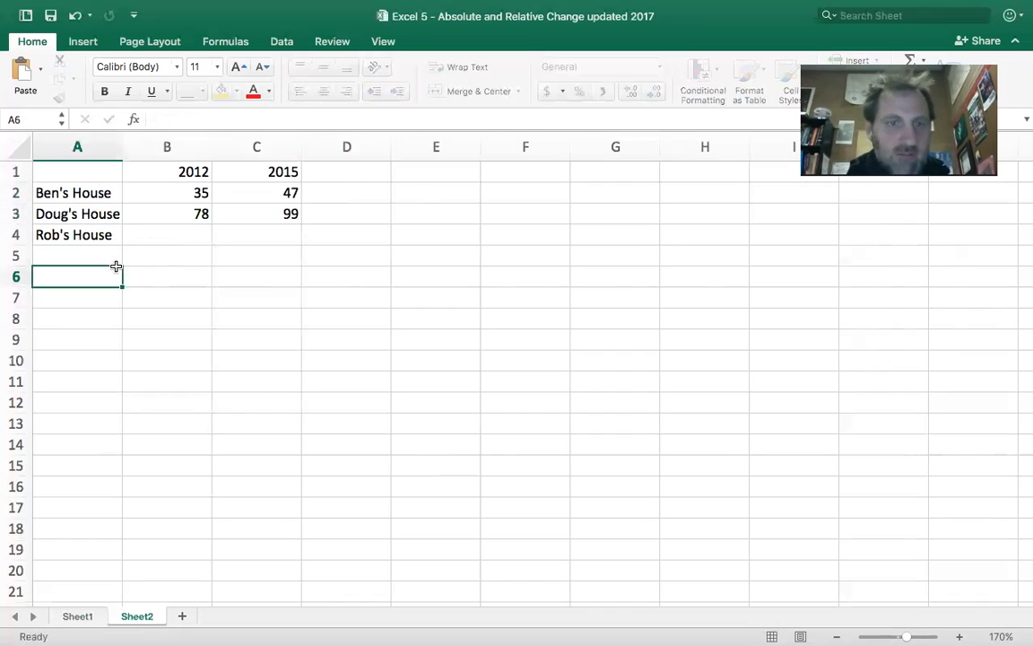
Enter 54 for 2012 and 47 for 2015 in the third house's row
{"action": "left_click", "coordinate": [185, 231]}
{"action": "type", "text": "54"}
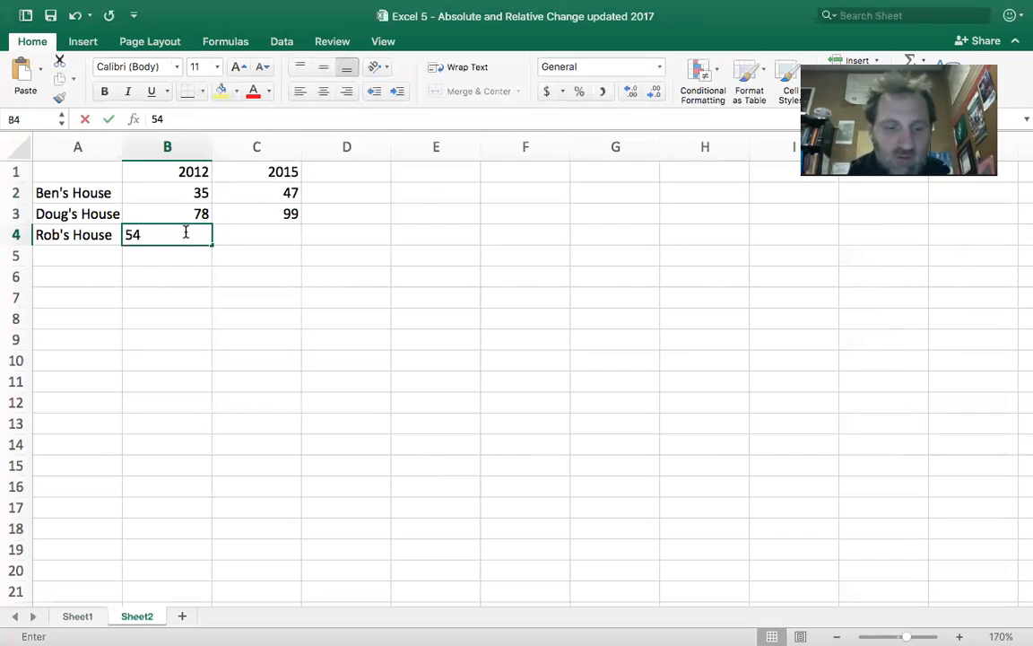
{"action": "key", "text": "Tab"}
{"action": "type", "text": "747"}
{"action": "left_click", "coordinate": [286, 253]}
Enter the heading "Absolute Change from 2012 to 2015" in D1 and fit column D's width to it
{"action": "left_click", "coordinate": [364, 173]}
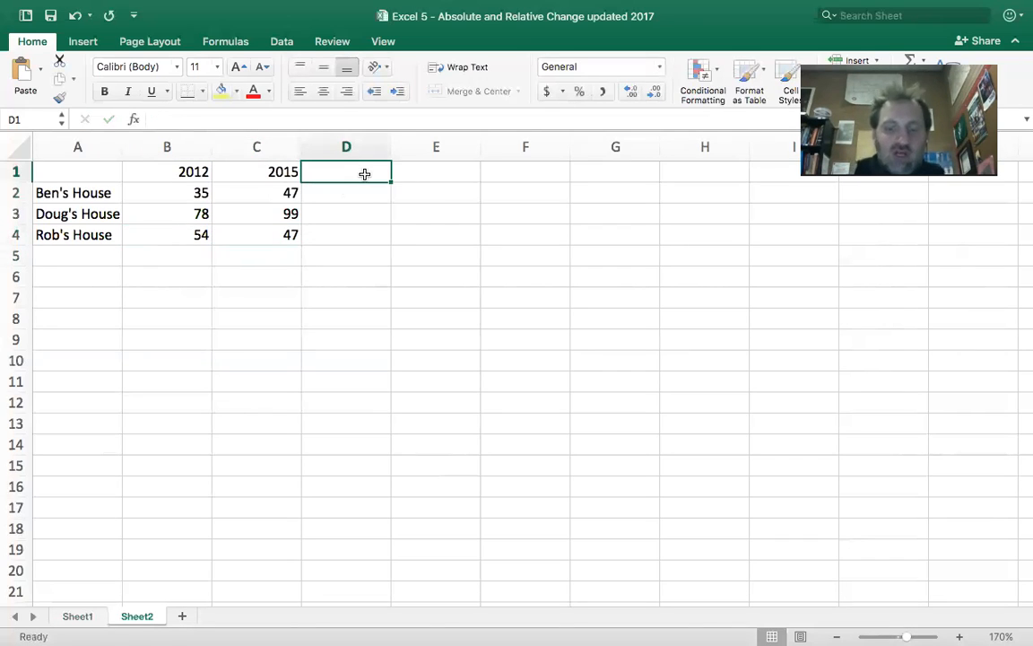
{"action": "type", "text": "Absolute Change f"}
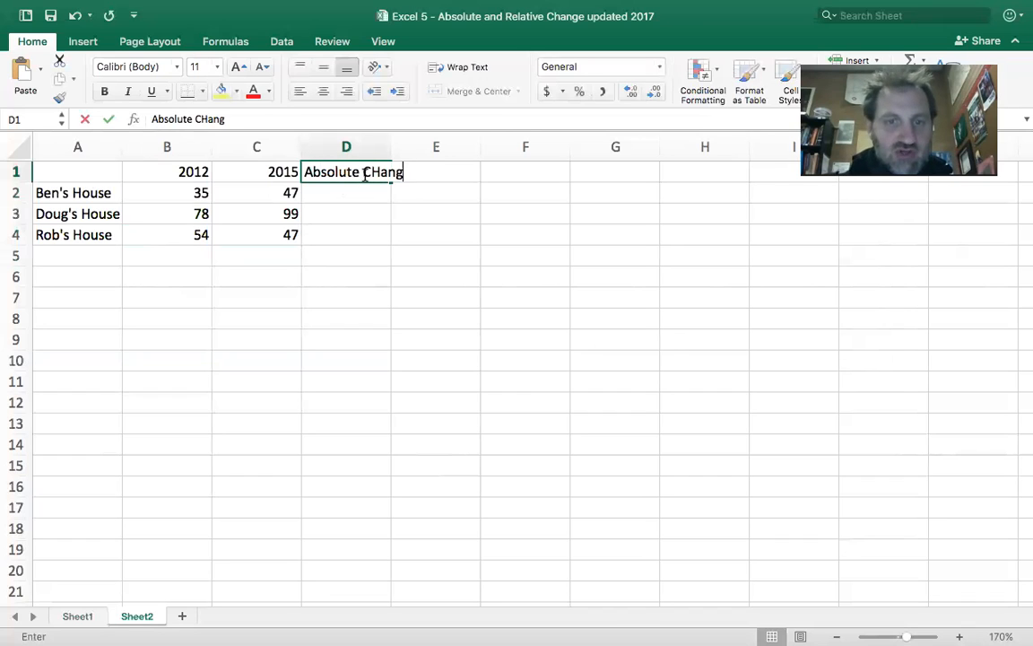
{"action": "type", "text": "rom 2010"}
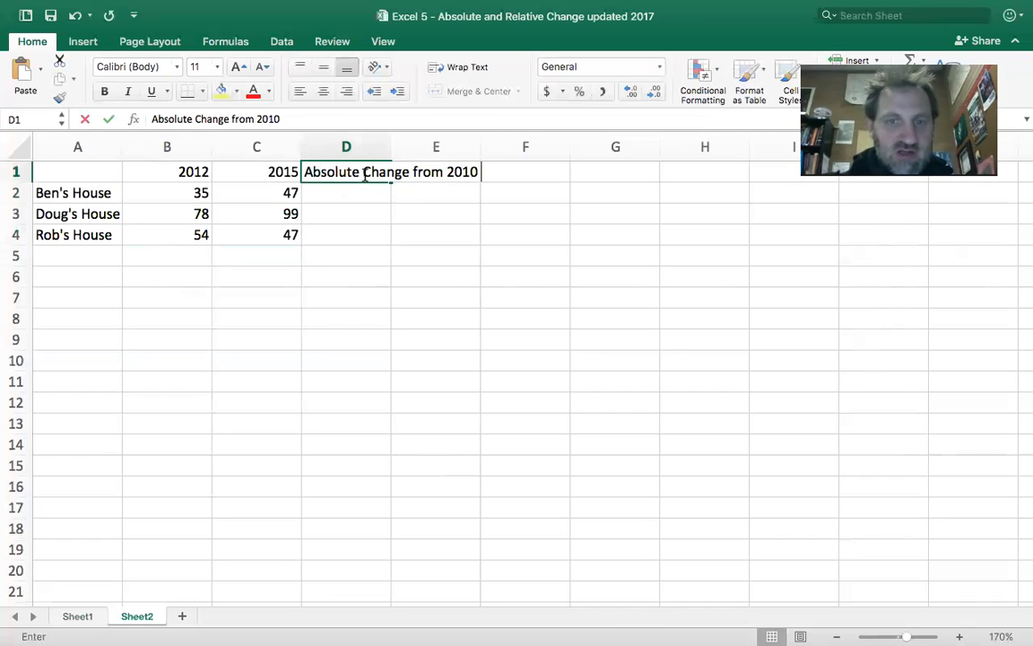
{"action": "key", "text": "BackSpace"}
{"action": "type", "text": "2 to 201"}
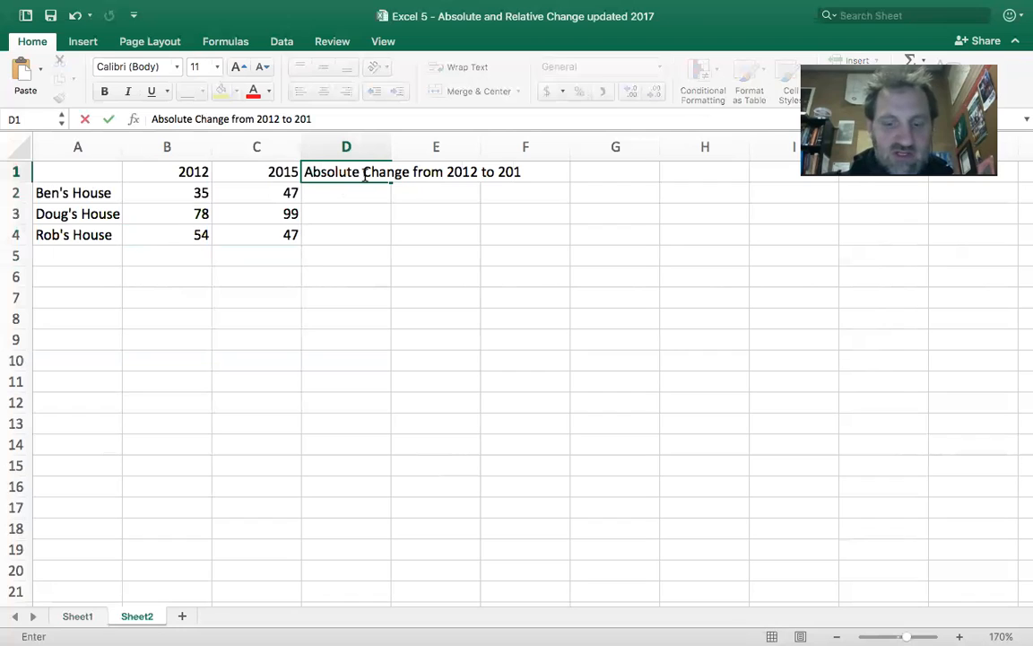
{"action": "type", "text": "5"}
{"action": "key", "text": "Return"}
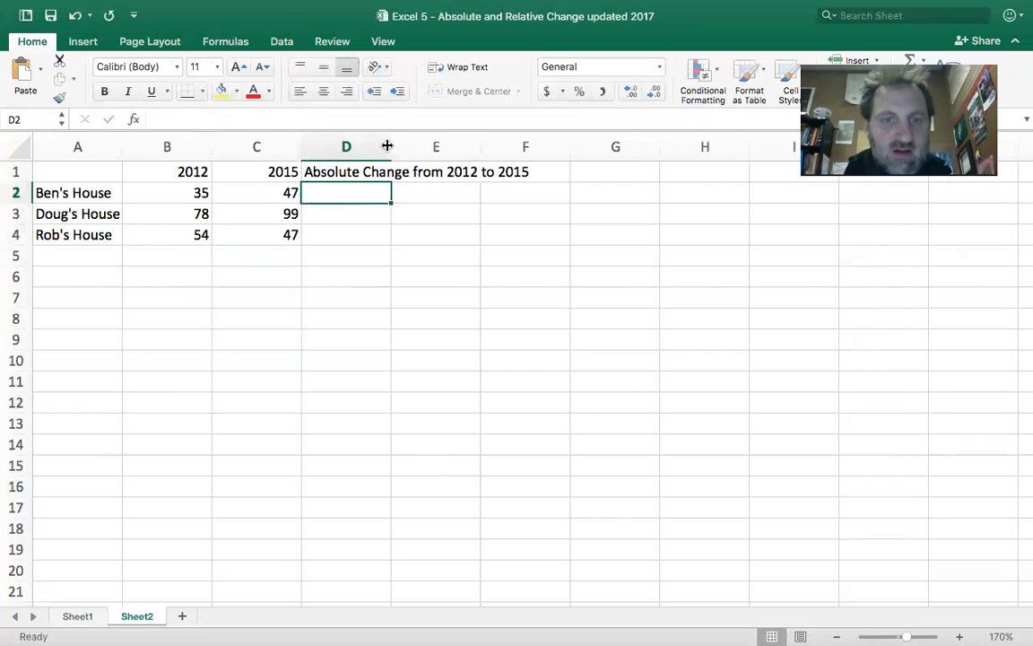
{"action": "left_click_drag", "start_coordinate": [388, 146], "coordinate": [387, 146]}
{"action": "double_click", "coordinate": [388, 145]}
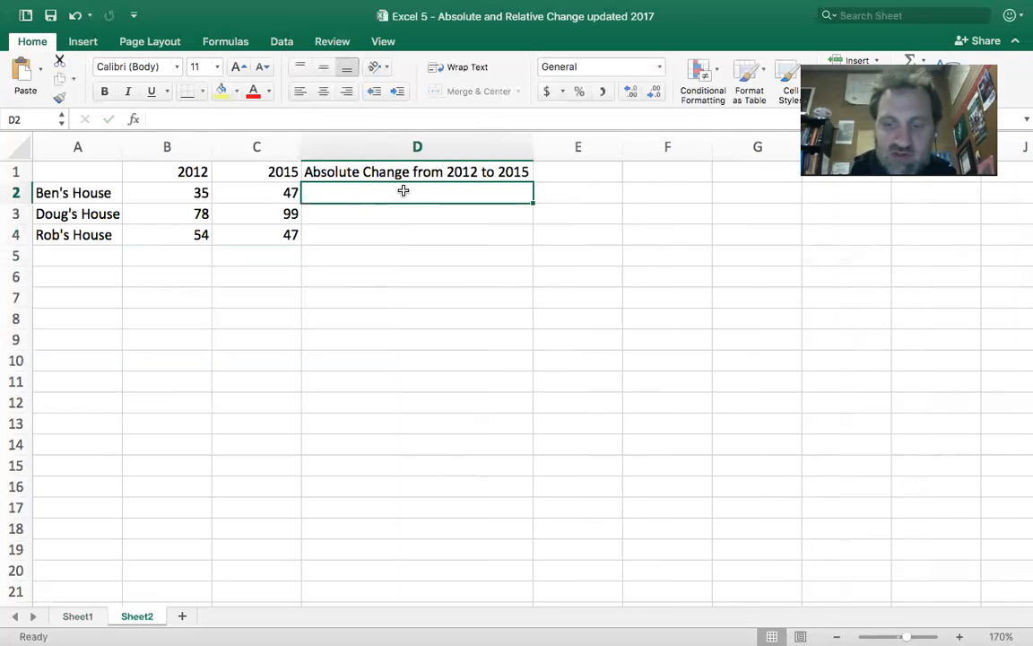
Start a formula in D2 with the placeholder "=new-old" and erase the placeholder words, keeping the equals sign
{"action": "type", "text": "="}
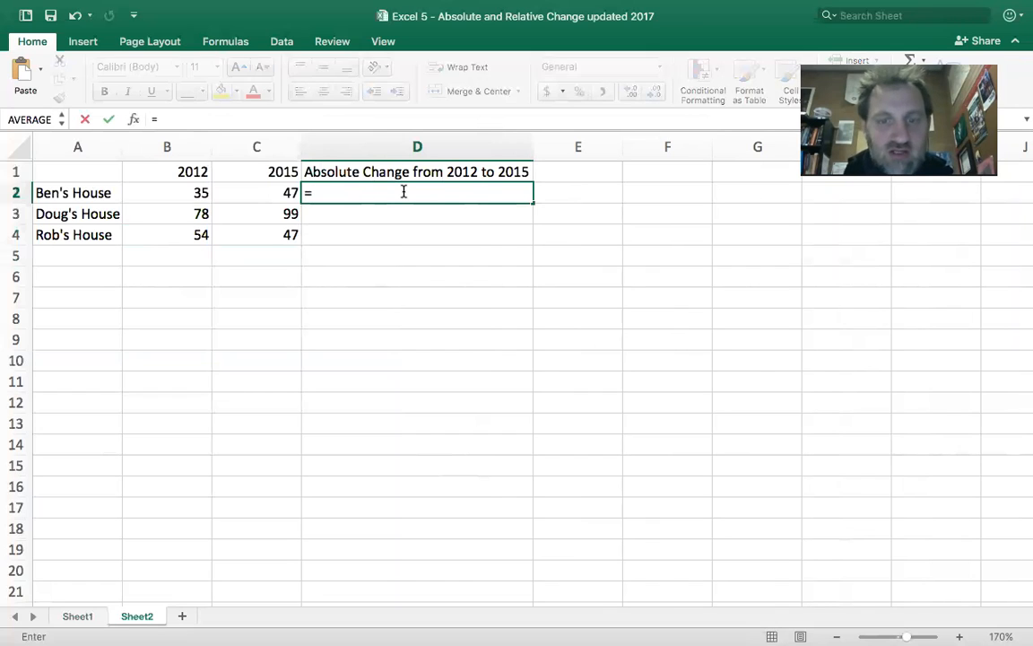
{"action": "type", "text": "new-old"}
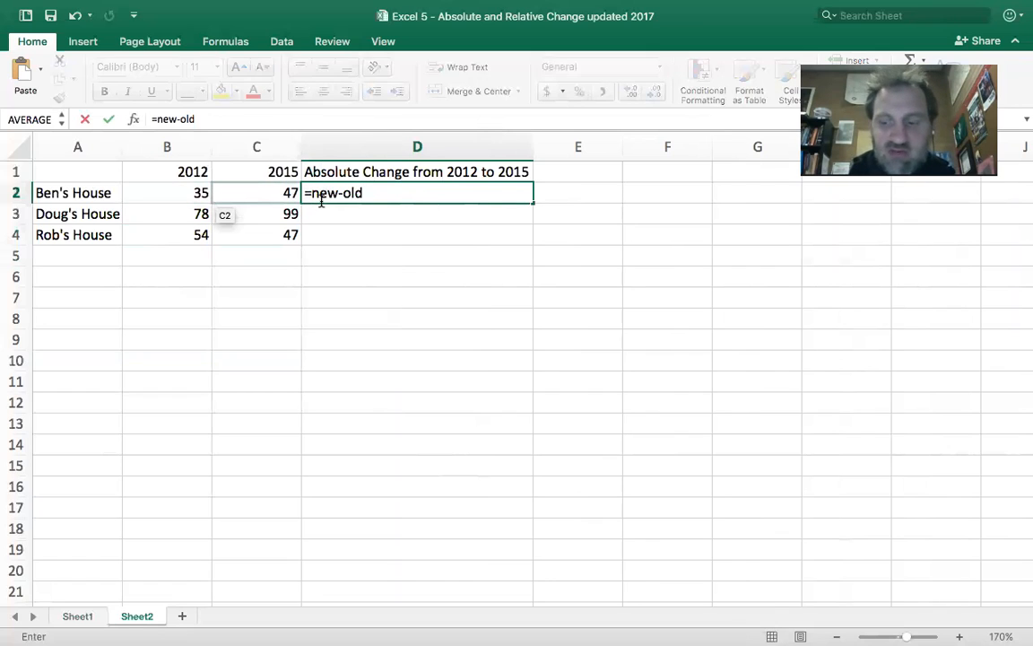
{"action": "key", "text": "BackSpace"}
{"action": "key", "text": "BackSpace"}
{"action": "key", "text": "BackSpace"}
{"action": "key", "text": "BackSpace"}
{"action": "key", "text": "BackSpace"}
{"action": "key", "text": "BackSpace"}
{"action": "key", "text": "BackSpace"}
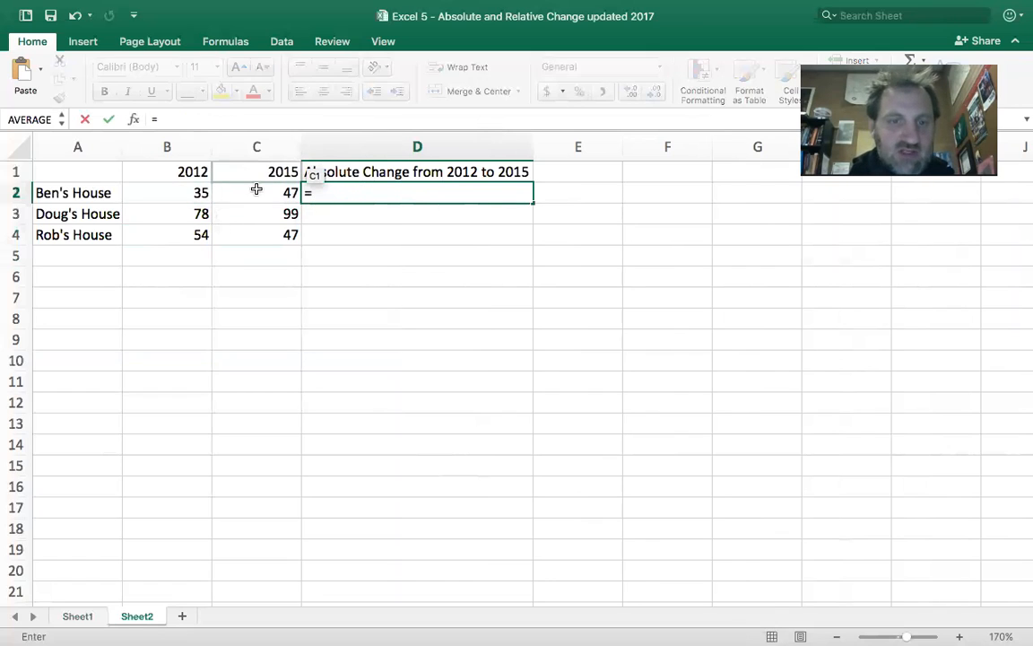
Complete the formula in D2 as =C2-B2 to calculate the first house's absolute change
{"action": "left_click", "coordinate": [261, 191]}
{"action": "type", "text": "-"}
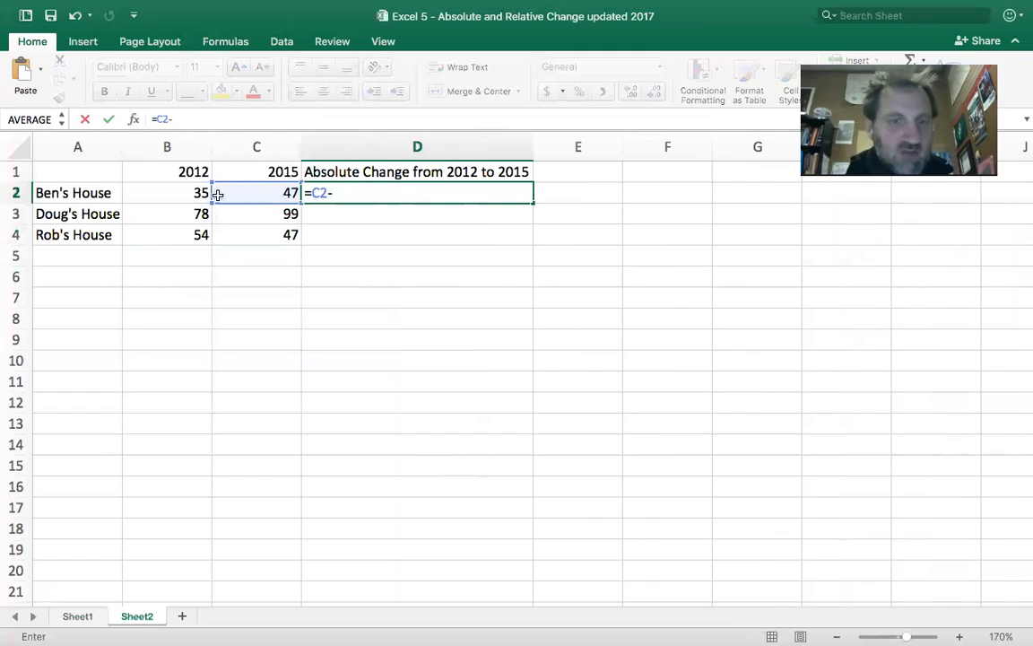
{"action": "left_click", "coordinate": [185, 198]}
{"action": "key", "text": "Return"}
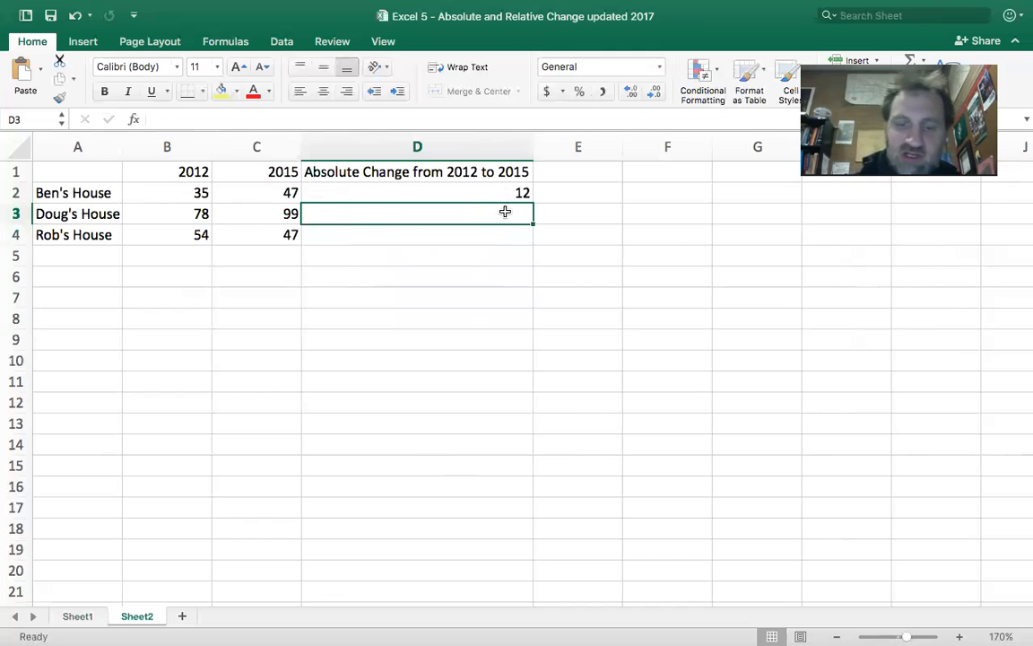
Fill the absolute change formula from D2 down through D4 for the other two houses
{"action": "type", "text": "="}
{"action": "key", "text": "BackSpace"}
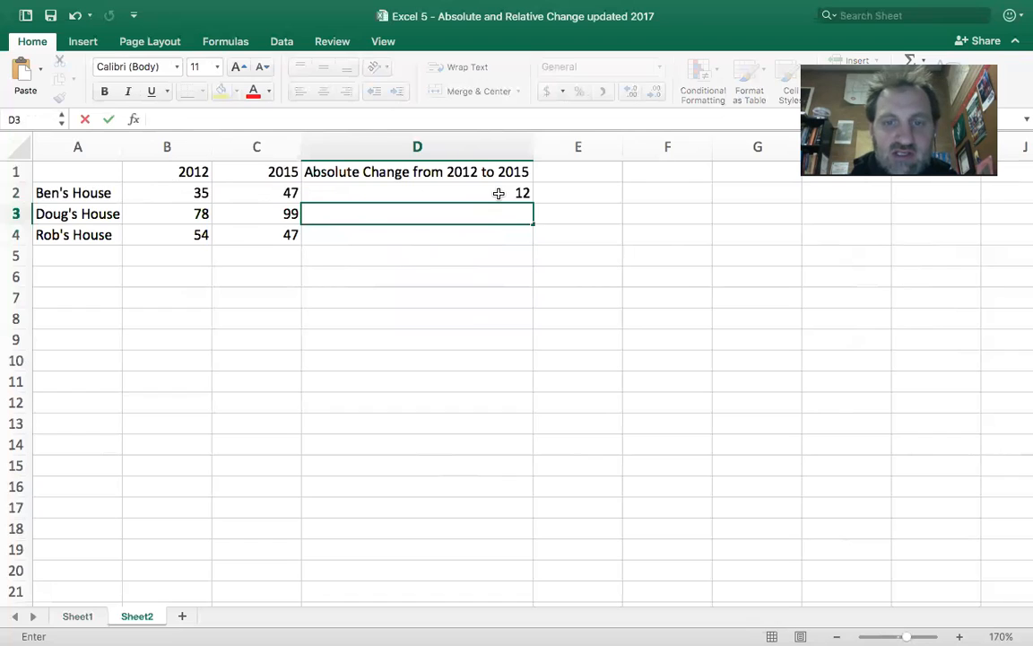
{"action": "left_click", "coordinate": [499, 194]}
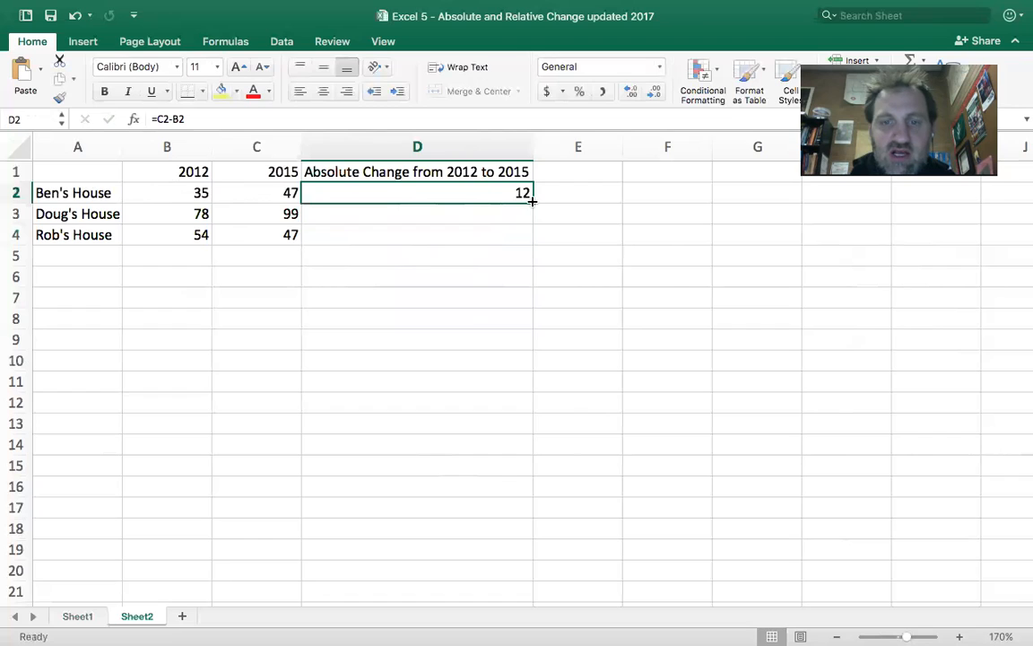
{"action": "left_click_drag", "start_coordinate": [532, 202], "coordinate": [527, 235]}
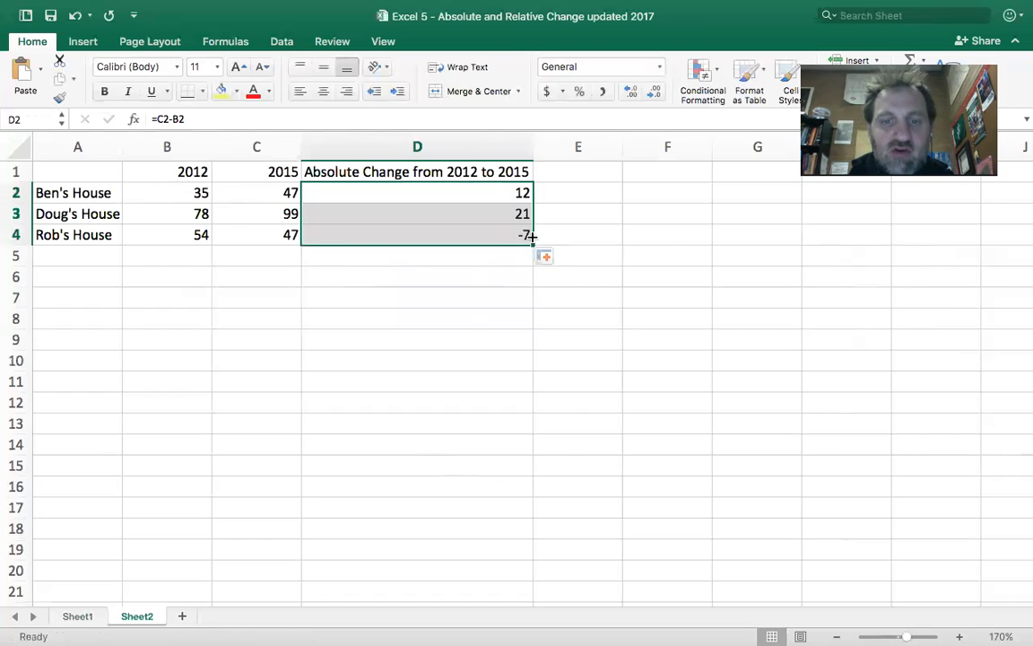
Examine the formulas in D2, D3 and D4 to see how the cell references shift by row
{"action": "left_click", "coordinate": [508, 192]}
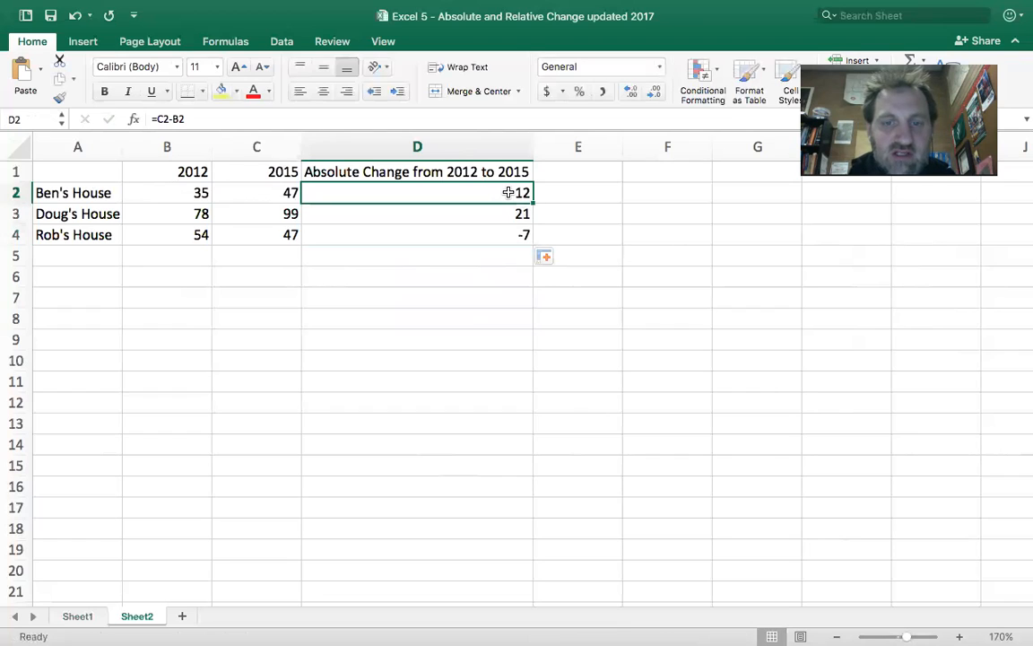
{"action": "left_click", "coordinate": [189, 118]}
{"action": "left_click_drag", "start_coordinate": [189, 119], "coordinate": [151, 119]}
{"action": "key", "text": "Escape"}
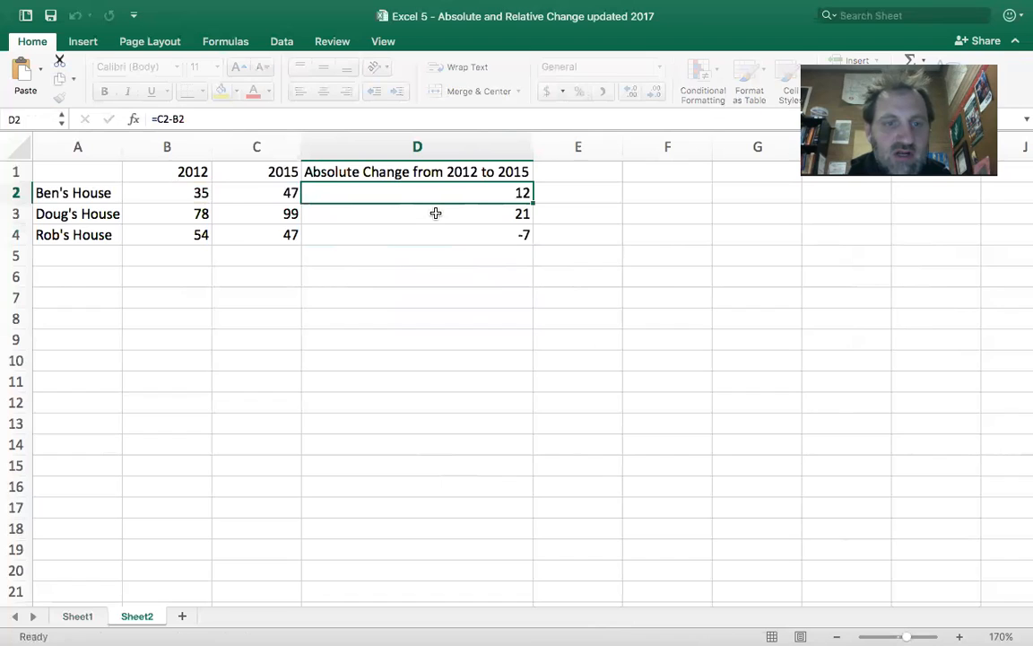
{"action": "key", "text": "Down"}
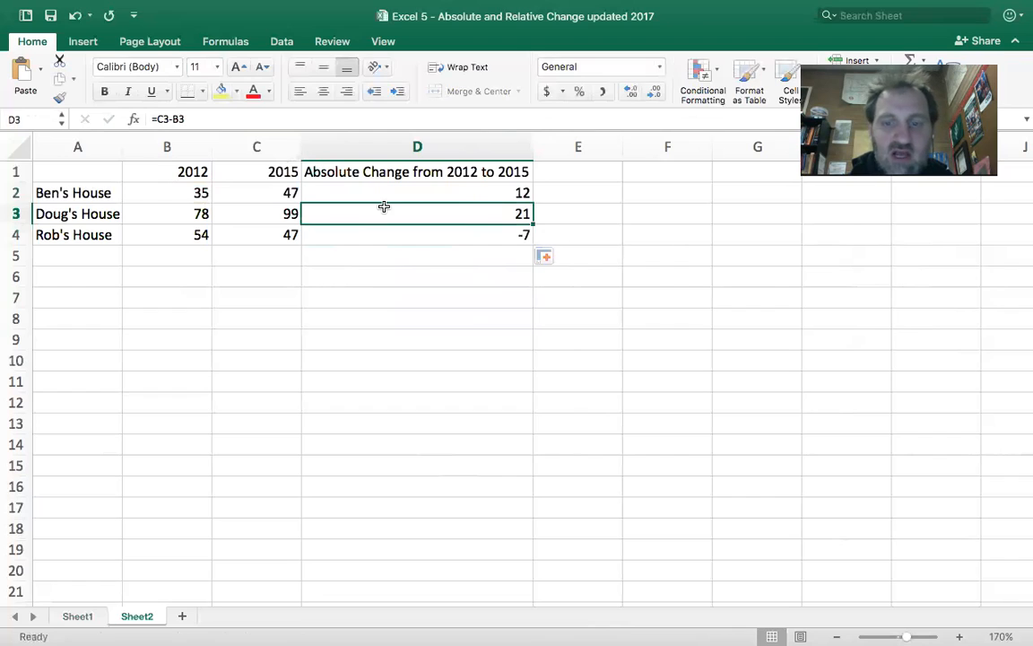
{"action": "key", "text": "Down"}
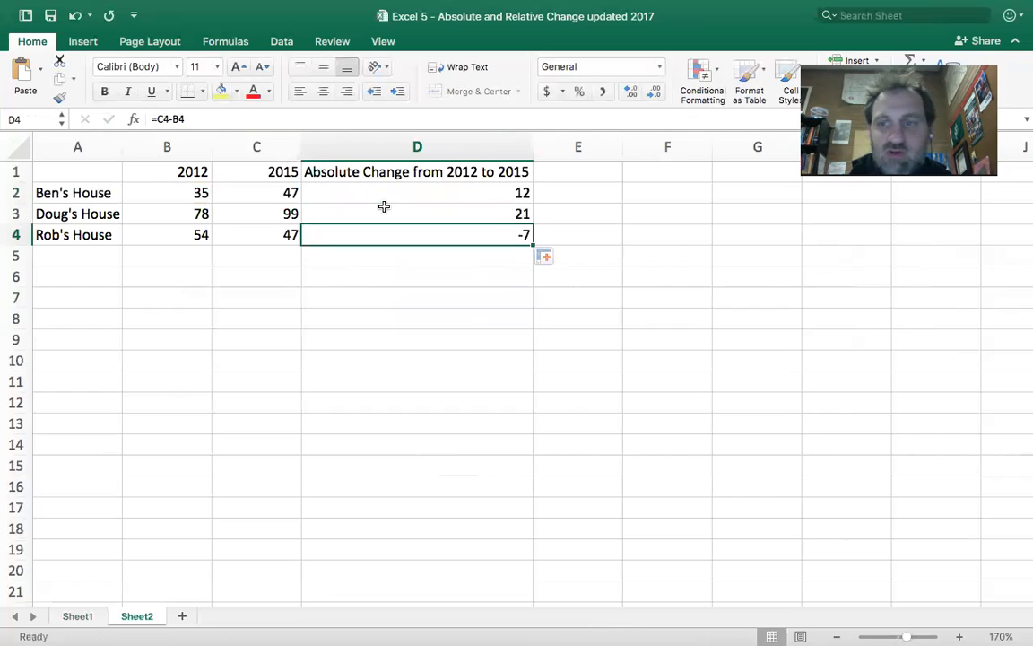
Enter the heading "Relative Change from 2012 to 2015" in E1 and widen column E to fit it
{"action": "left_click", "coordinate": [610, 192]}
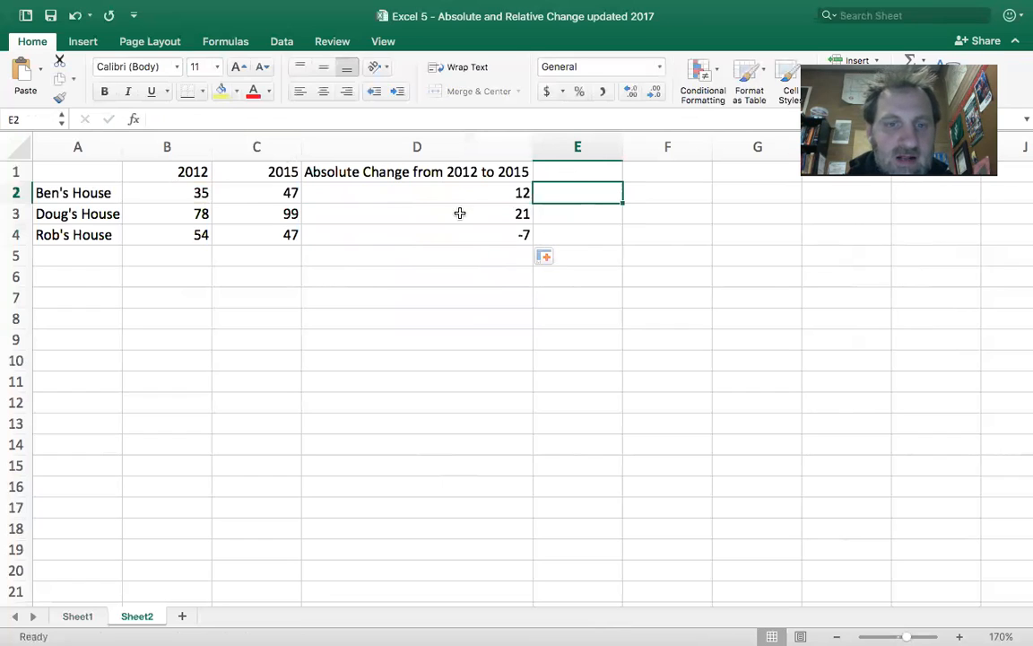
{"action": "left_click", "coordinate": [579, 171]}
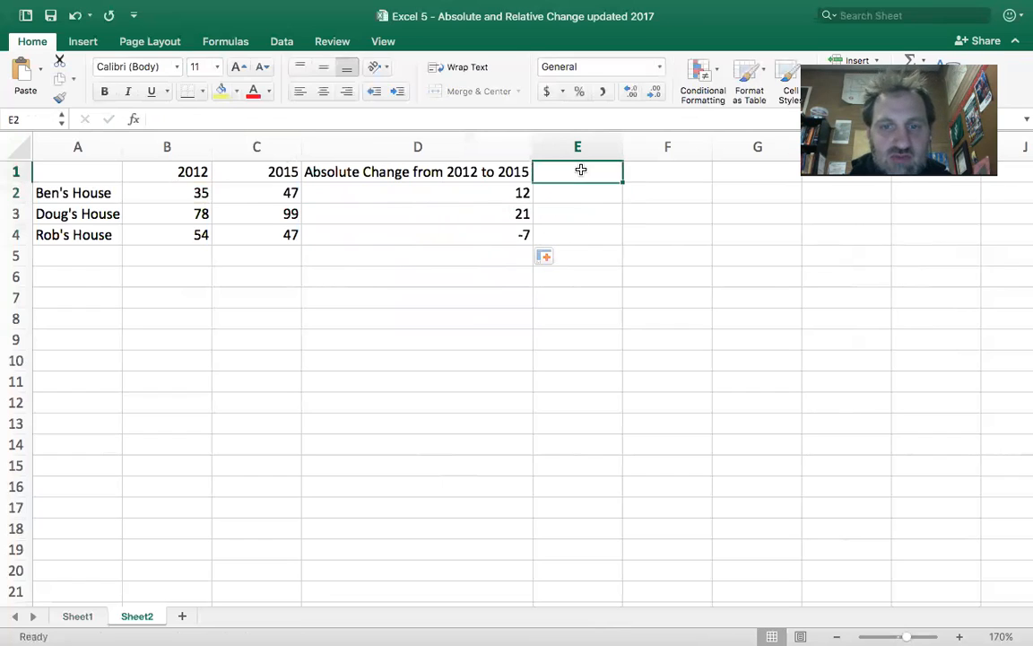
{"action": "type", "text": "Relative"}
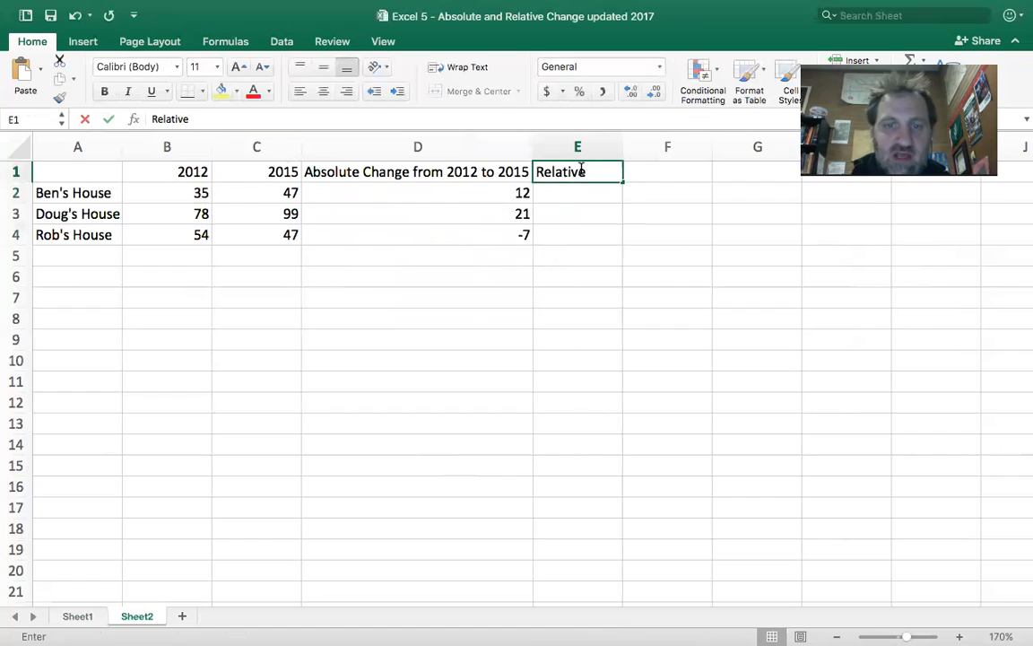
{"action": "type", "text": " Change from 2010"}
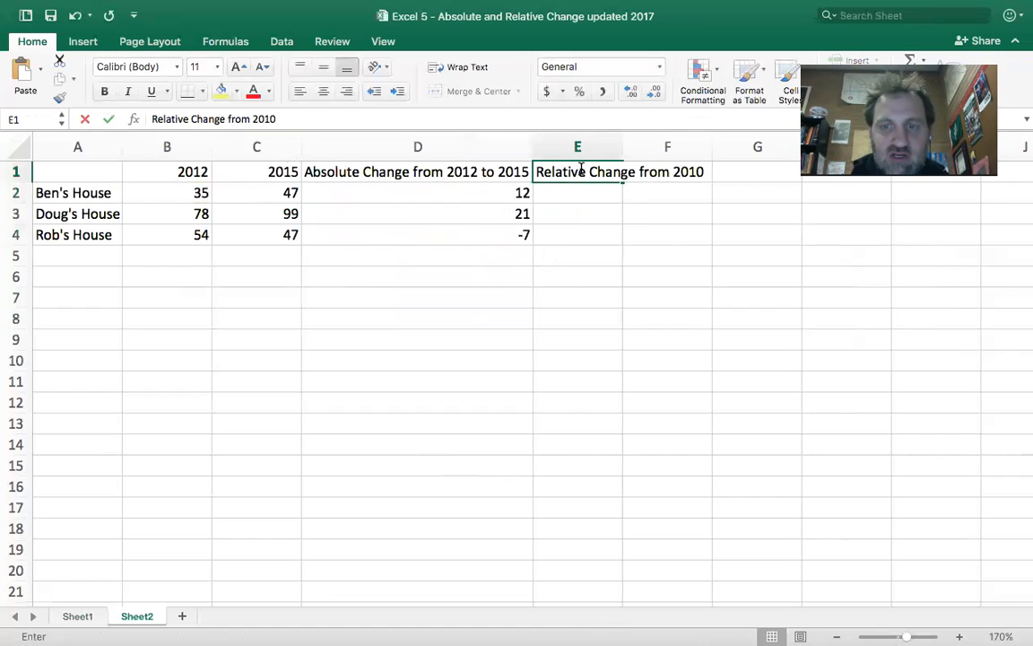
{"action": "key", "text": "BackSpace"}
{"action": "type", "text": "2 to 2015"}
{"action": "key", "text": "Return"}
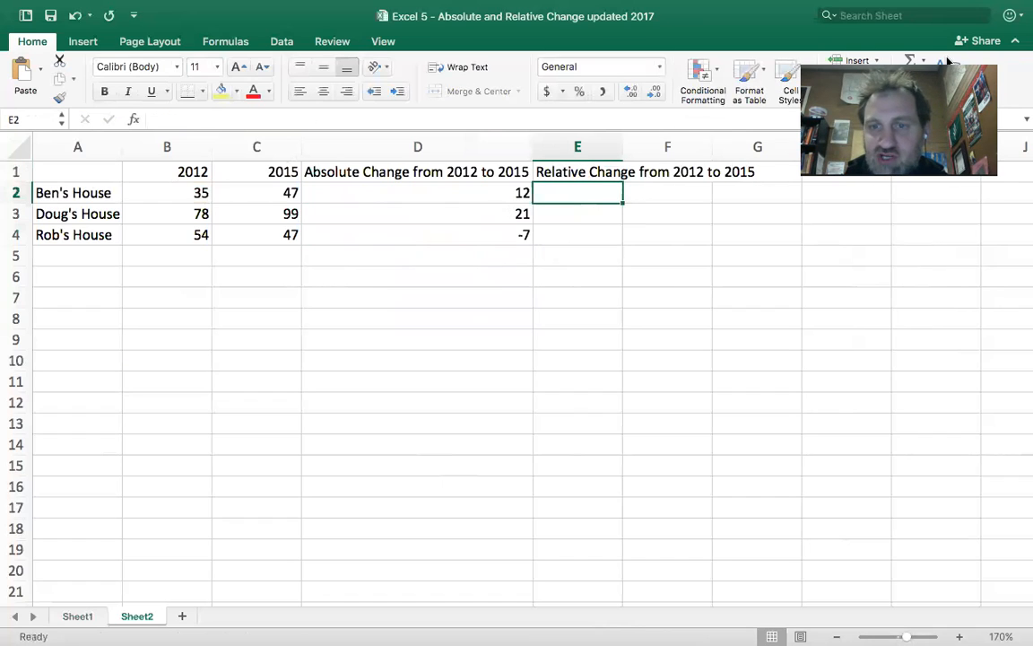
{"action": "left_click_drag", "start_coordinate": [623, 146], "coordinate": [780, 146]}
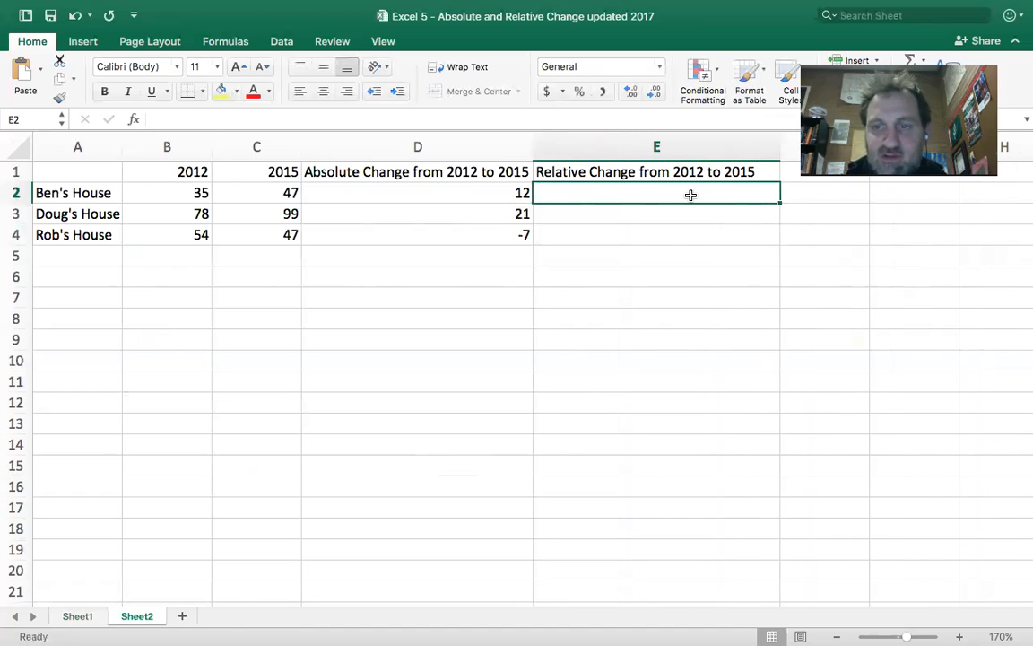
Calculate the first house's relative change in E2 with =D2/B2 and format the cell as a percentage
{"action": "type", "text": "="}
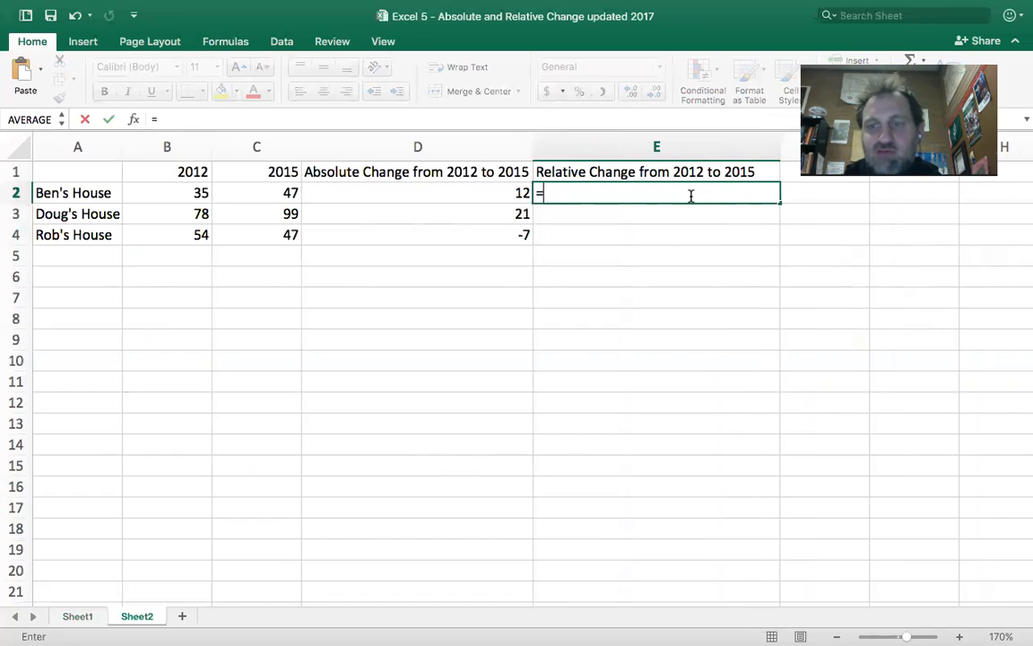
{"action": "left_click", "coordinate": [482, 192]}
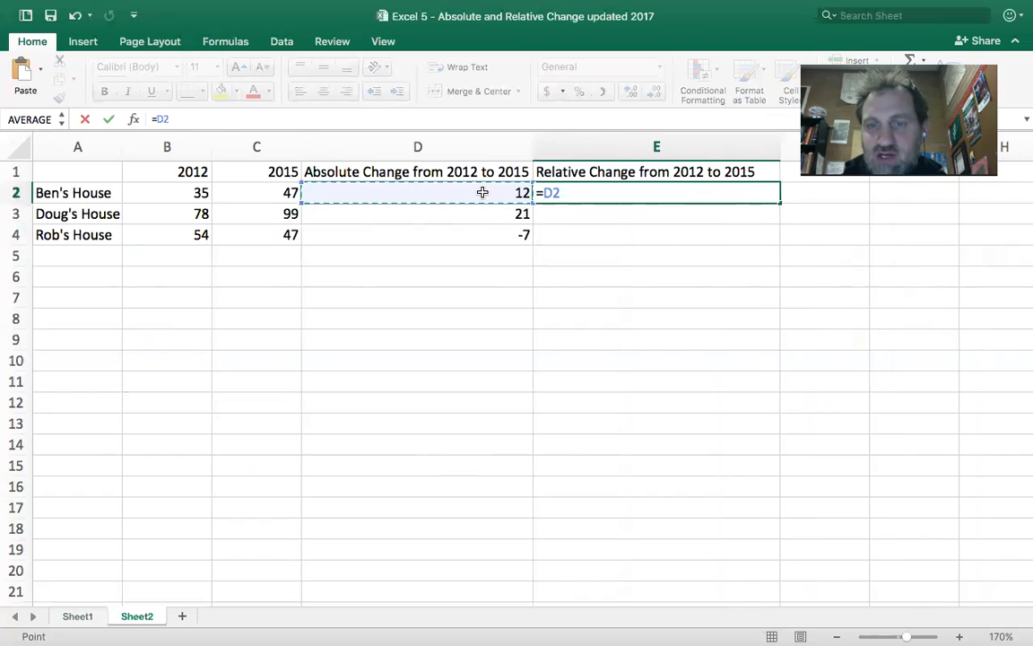
{"action": "type", "text": "/"}
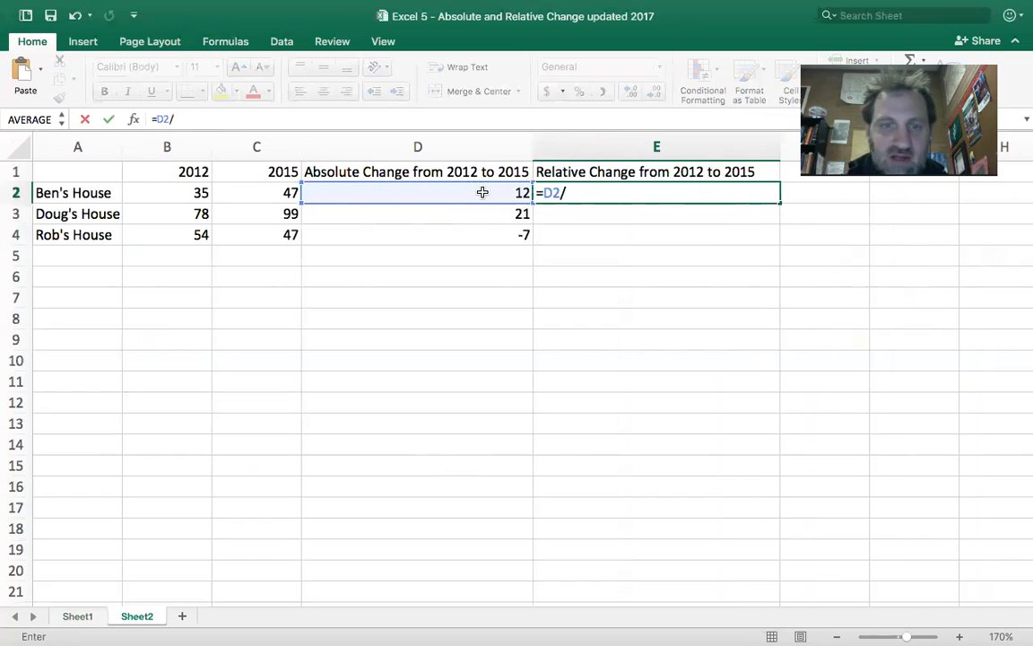
{"action": "left_click", "coordinate": [168, 195]}
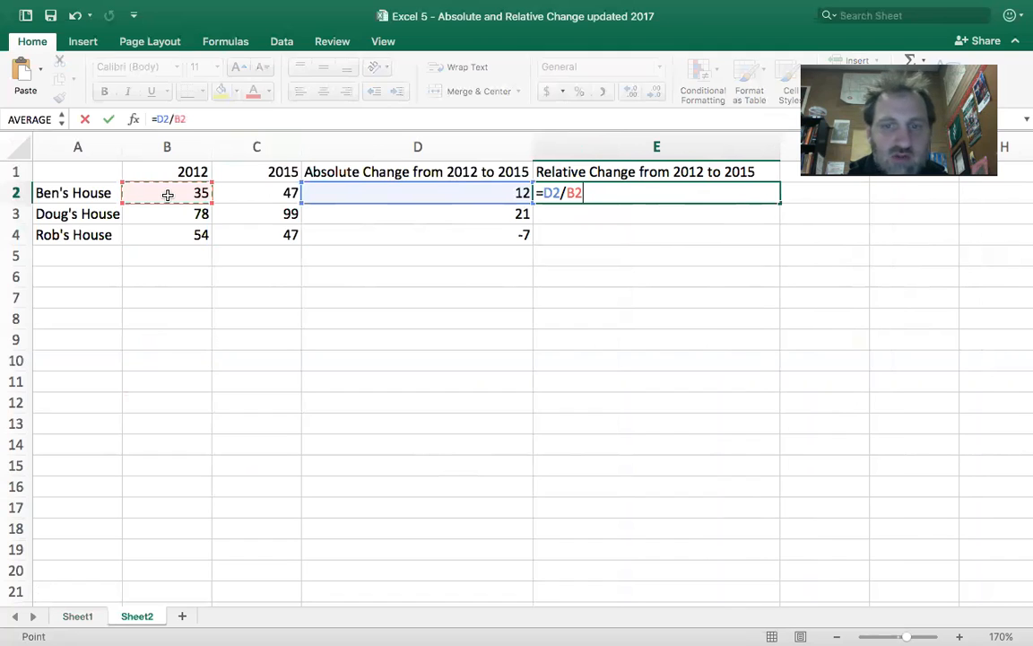
{"action": "key", "text": "Return"}
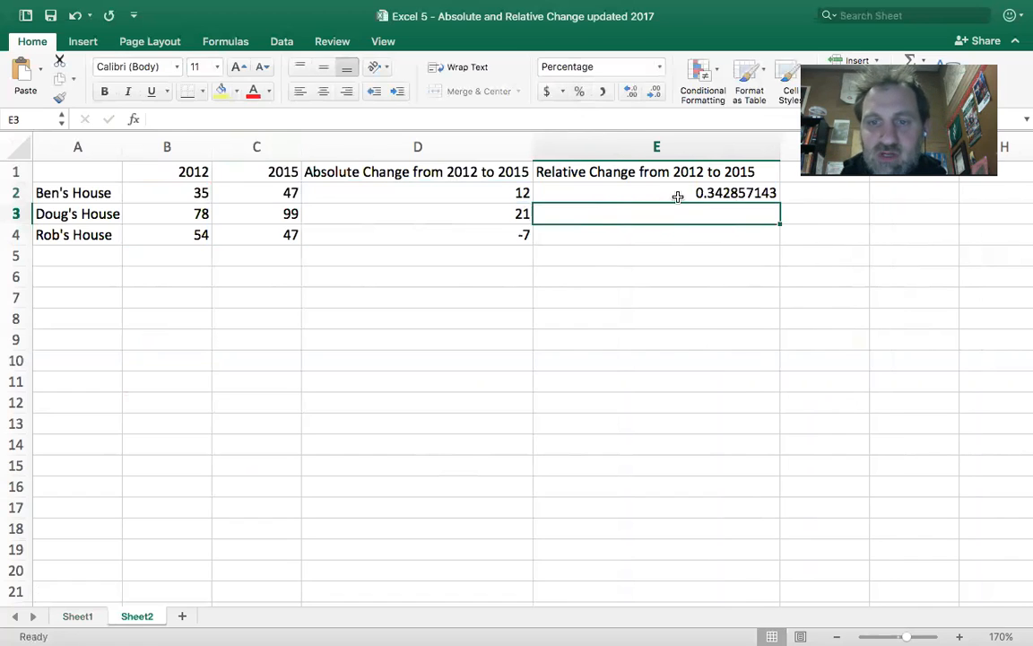
{"action": "left_click", "coordinate": [682, 191]}
{"action": "left_click", "coordinate": [578, 92]}
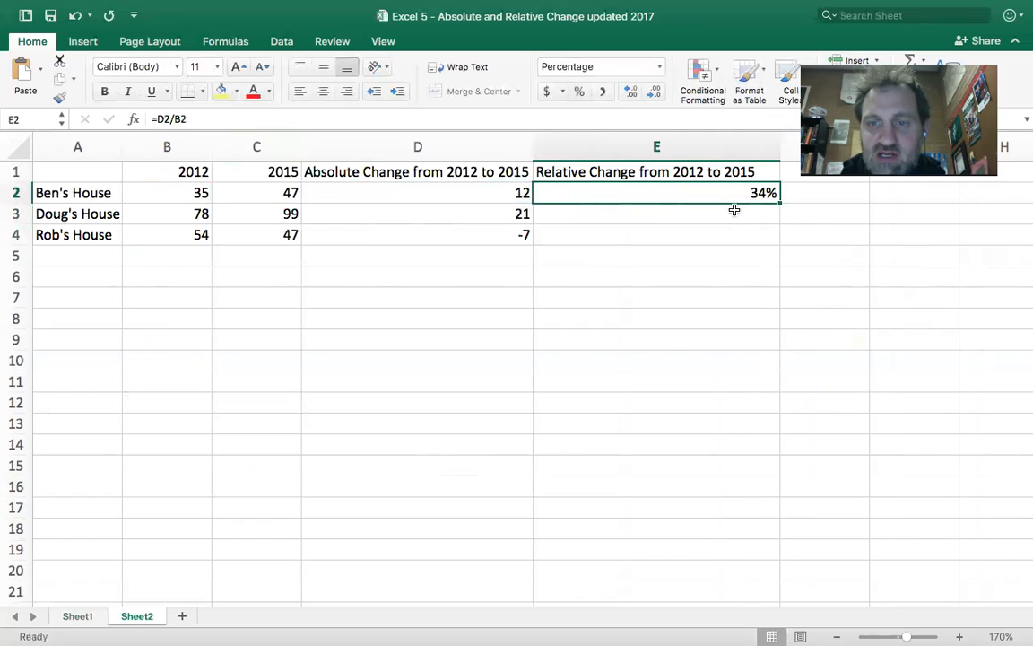
Fill the relative change formula from E2 down through E4 and clear the contents of E2:E4
{"action": "left_click_drag", "start_coordinate": [779, 204], "coordinate": [779, 244]}
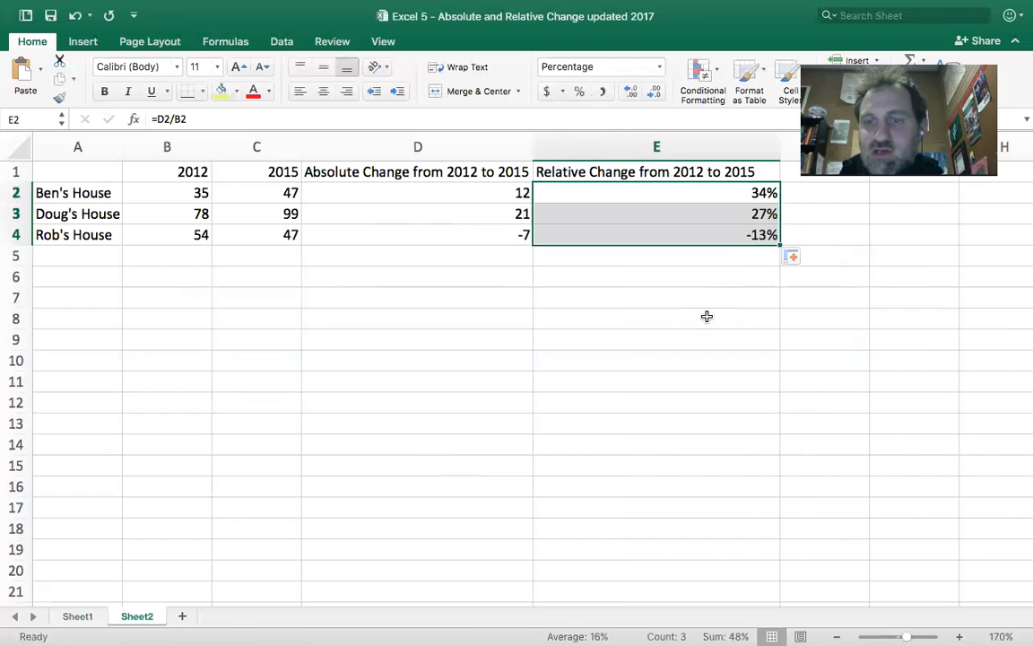
{"action": "key", "text": "Delete"}
{"action": "left_click", "coordinate": [726, 211]}
Enter the relative change formula without parentheses in E2 as =C2-B2/B2
{"action": "left_click", "coordinate": [708, 192]}
{"action": "type", "text": "="}
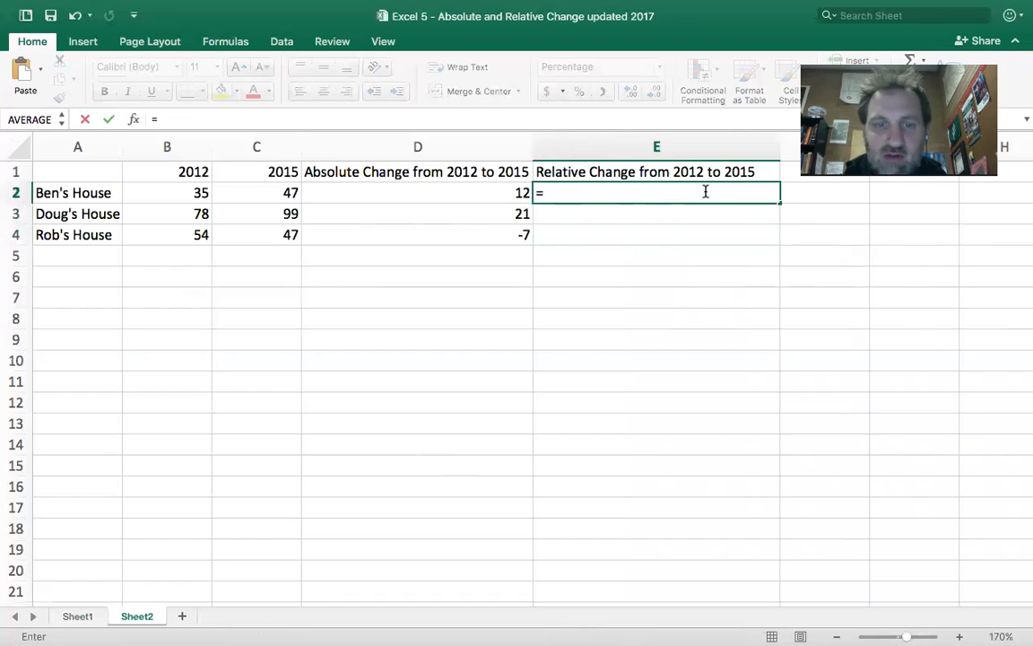
{"action": "left_click", "coordinate": [287, 190]}
{"action": "type", "text": "-"}
{"action": "left_click", "coordinate": [186, 190]}
{"action": "type", "text": "/"}
{"action": "left_click", "coordinate": [187, 188]}
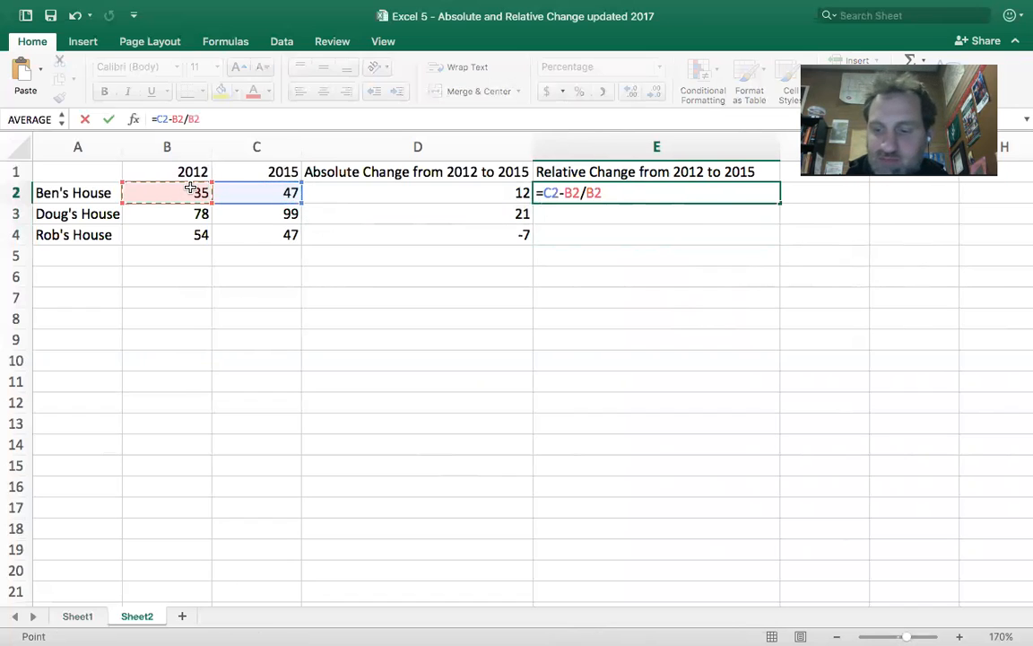
{"action": "key", "text": "Return"}
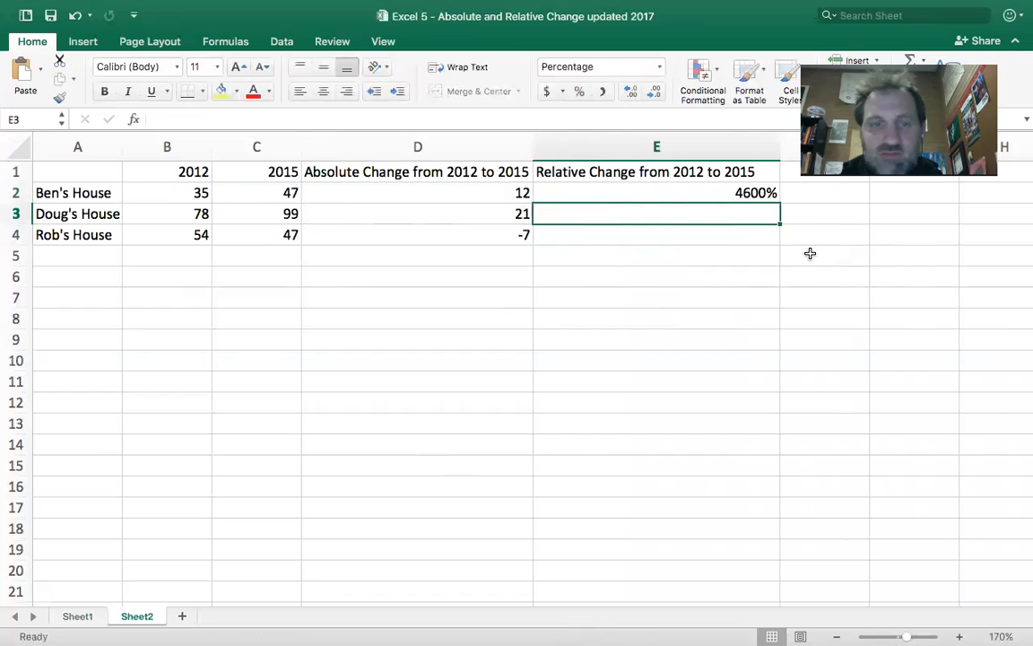
Replace the B2/B2 part of the formula in E2 with 1, giving =C2-1
{"action": "double_click", "coordinate": [729, 196]}
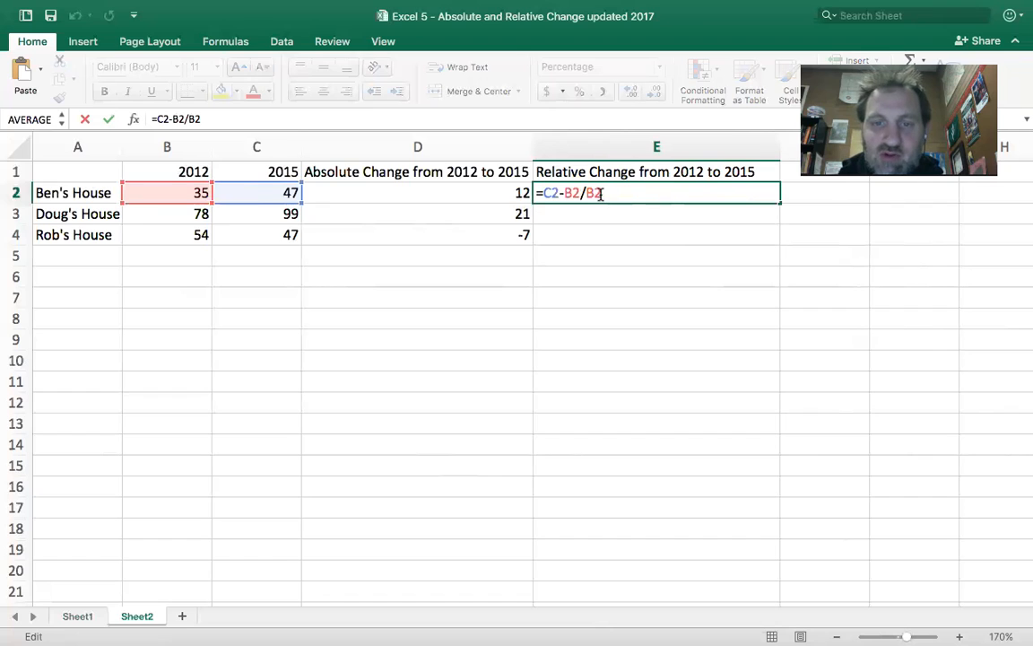
{"action": "left_click_drag", "start_coordinate": [604, 193], "coordinate": [549, 195]}
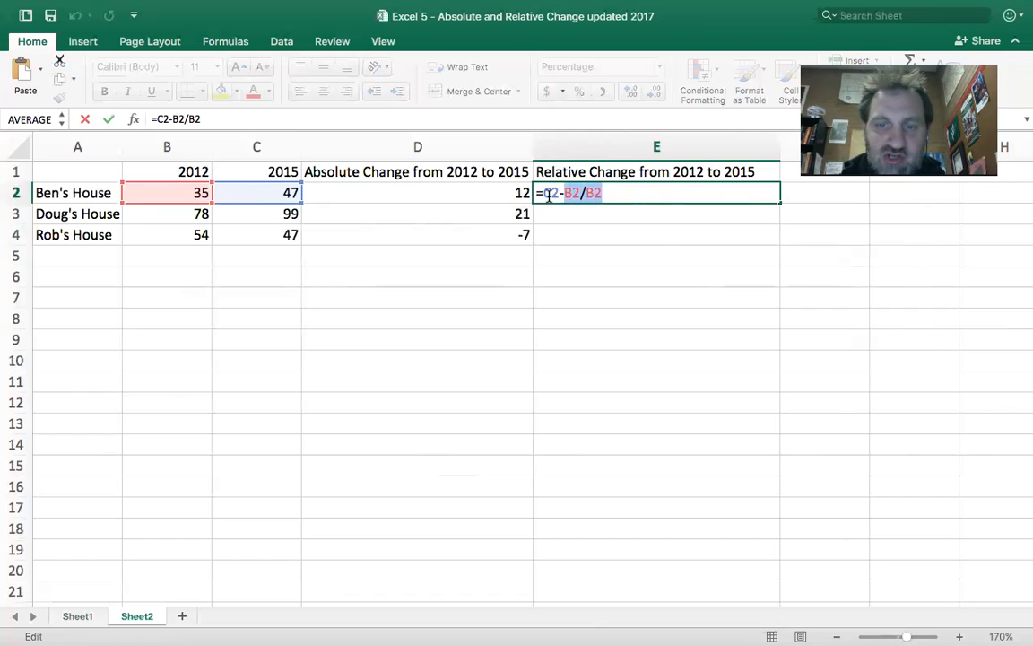
{"action": "left_click", "coordinate": [600, 193]}
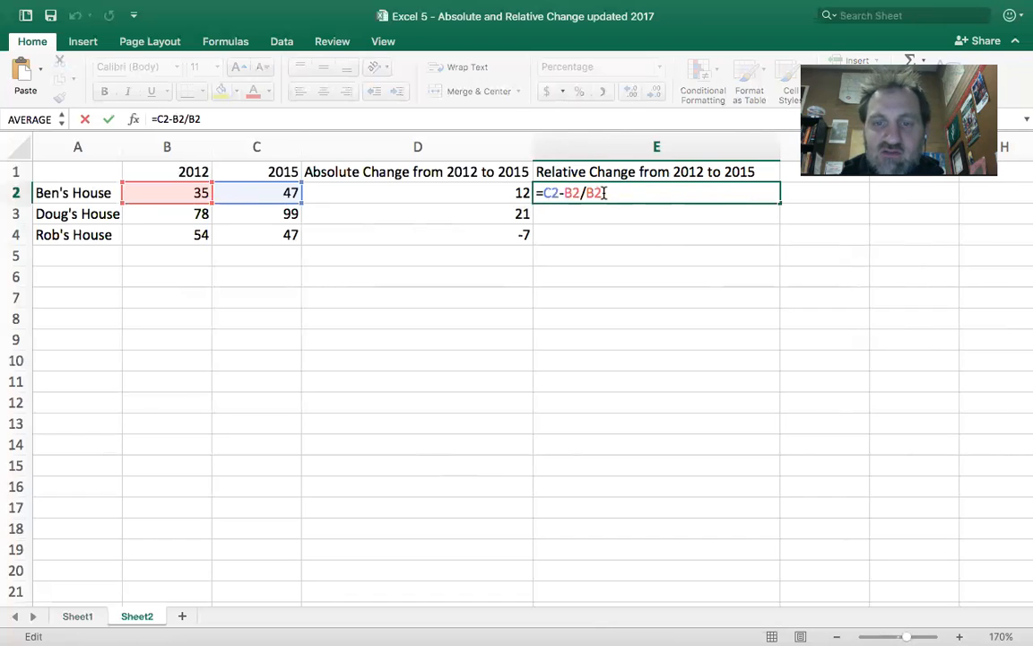
{"action": "left_click_drag", "start_coordinate": [567, 192], "coordinate": [601, 194]}
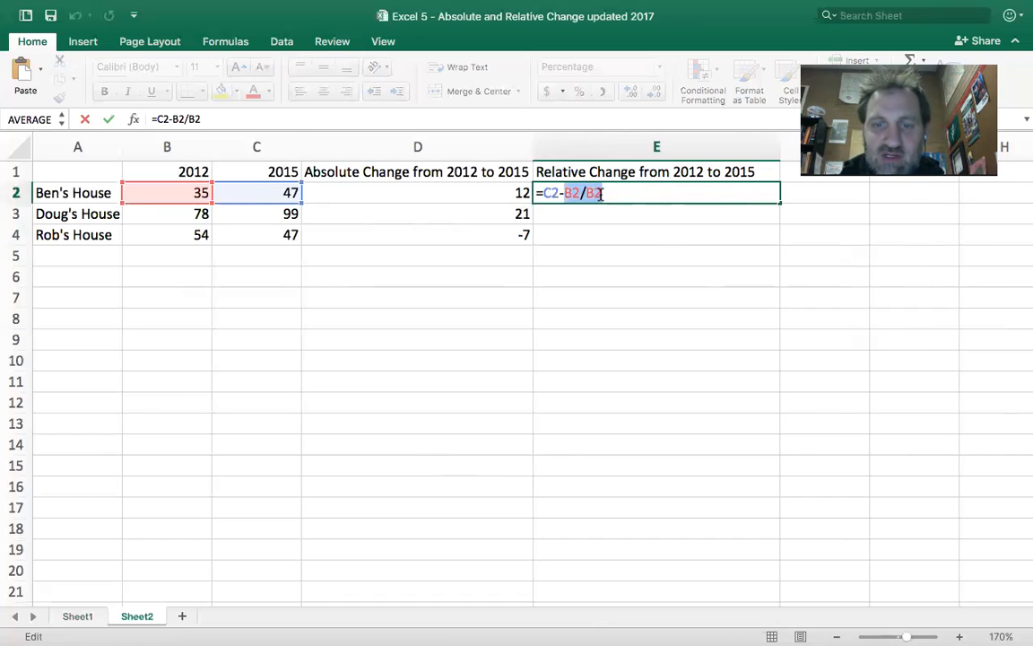
{"action": "type", "text": "1"}
{"action": "key", "text": "Return"}
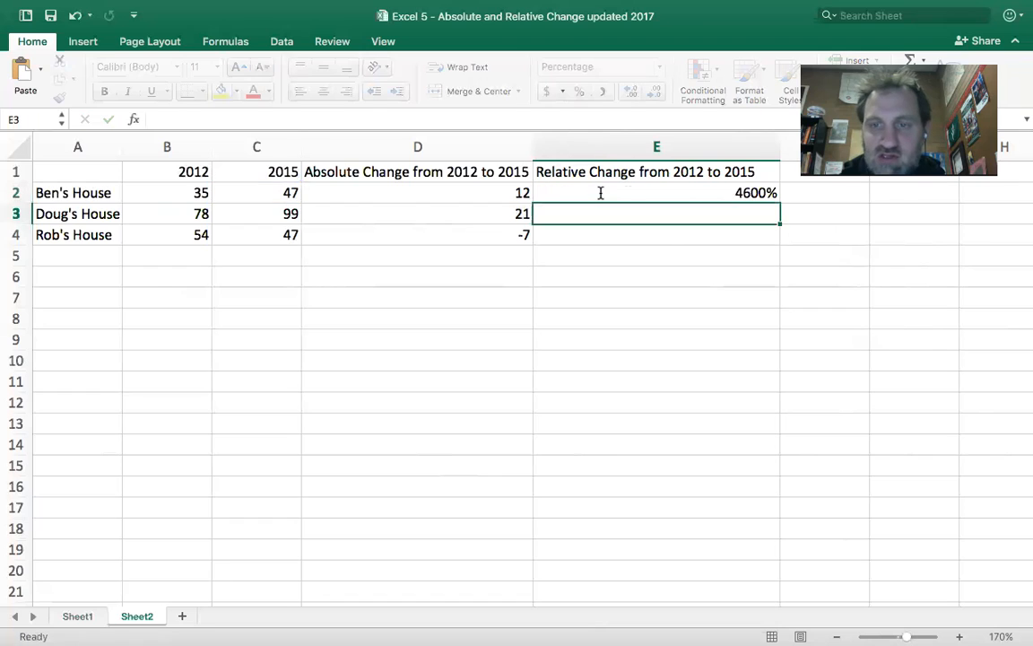
Replace the formula in E2 with the parenthesized difference =(C2-B2)
{"action": "left_click", "coordinate": [717, 193]}
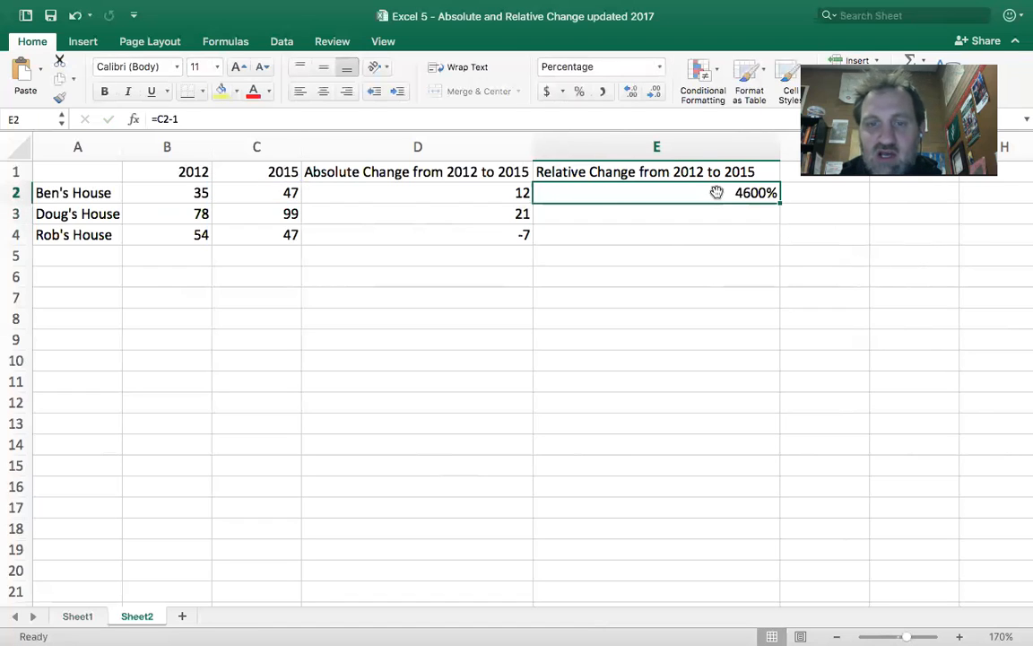
{"action": "double_click", "coordinate": [717, 192]}
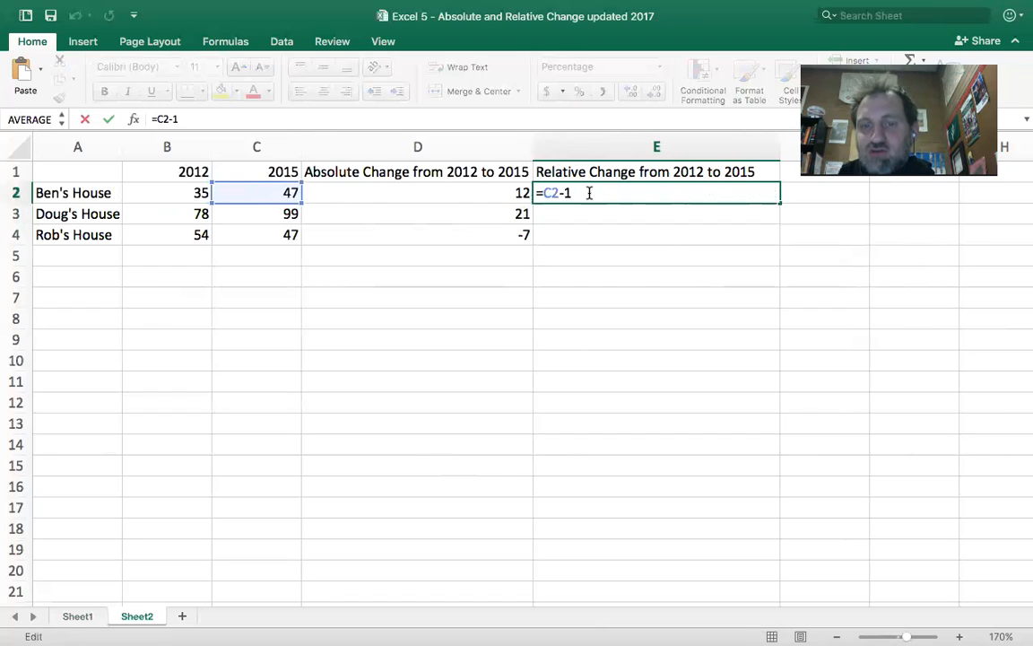
{"action": "key", "text": "BackSpace"}
{"action": "key", "text": "BackSpace"}
{"action": "key", "text": "BackSpace"}
{"action": "key", "text": "BackSpace"}
{"action": "type", "text": "("}
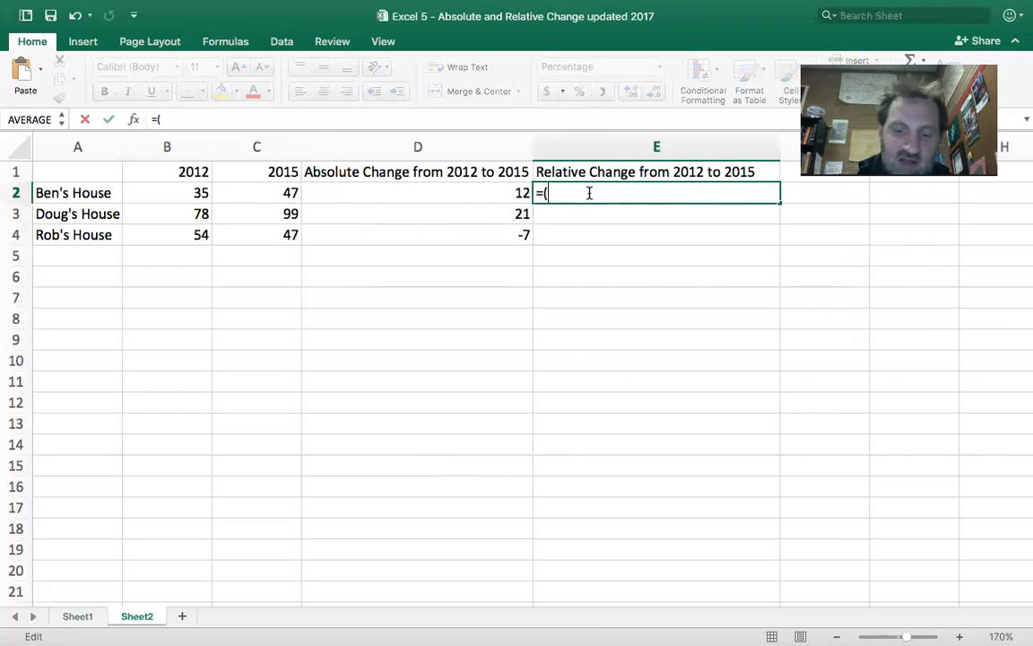
{"action": "left_click", "coordinate": [255, 194]}
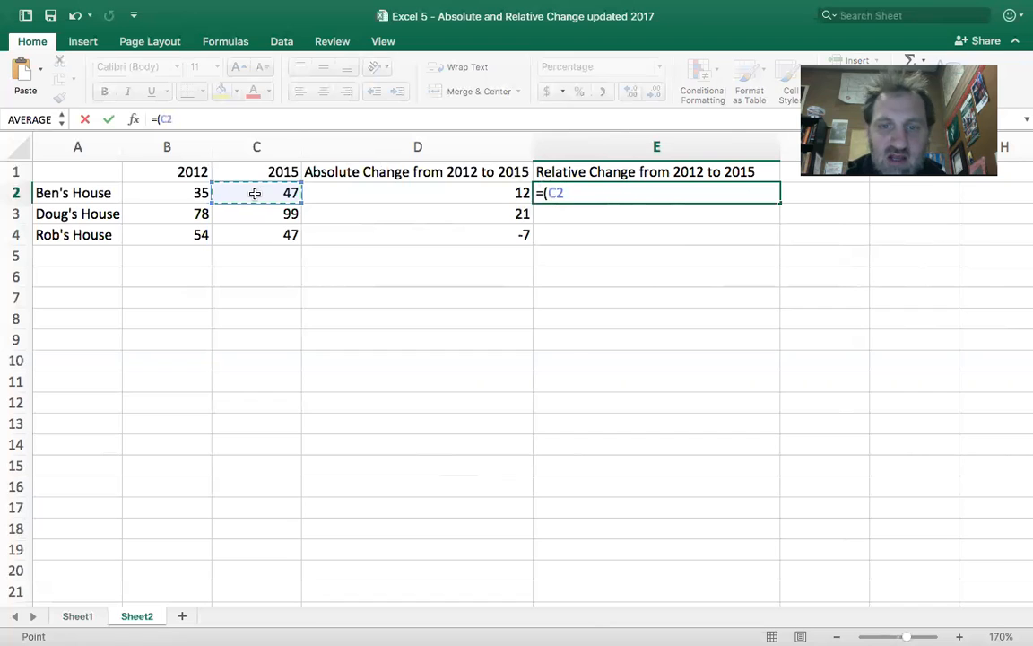
{"action": "type", "text": "-"}
{"action": "left_click", "coordinate": [199, 192]}
{"action": "type", "text": ")"}
{"action": "left_click", "coordinate": [199, 193]}
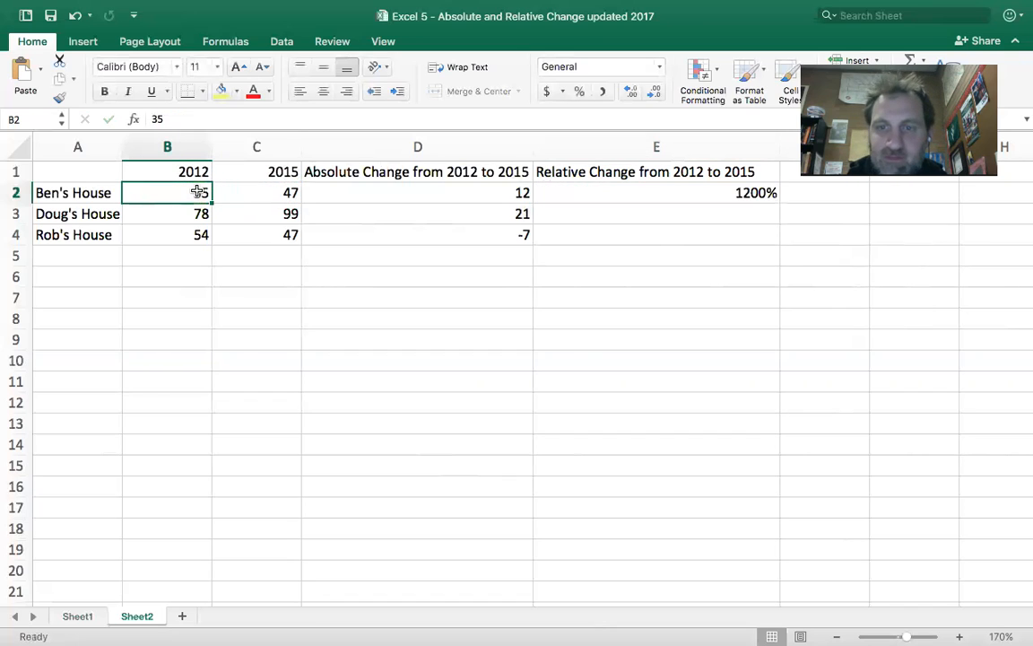
Extend the formula in E2 to =(C2-B2)/B2 so the difference is divided by the 2012 value
{"action": "double_click", "coordinate": [697, 194]}
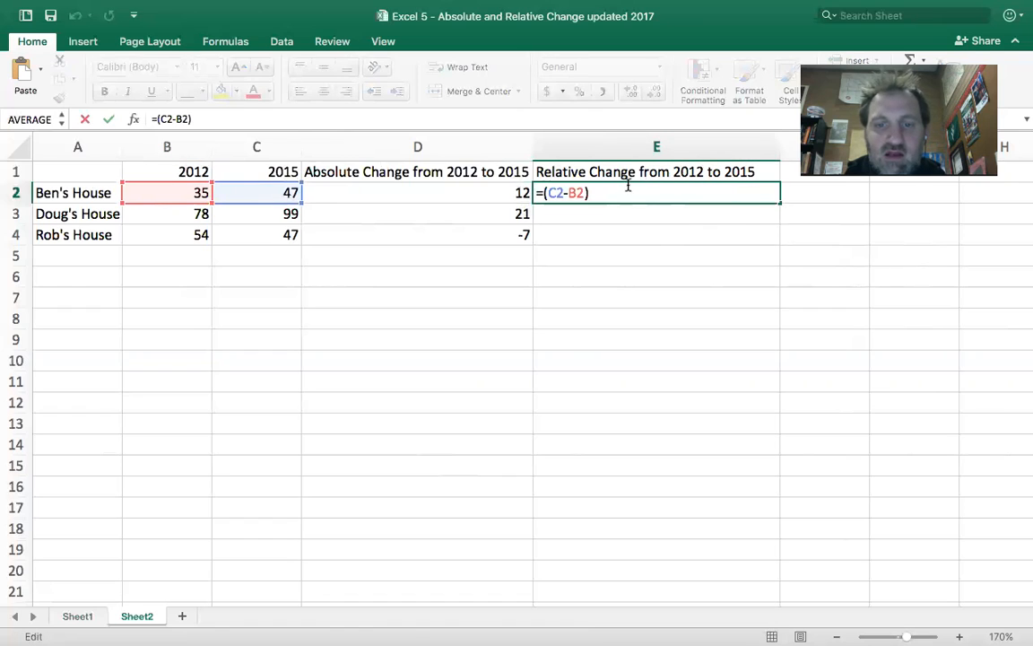
{"action": "type", "text": "/"}
{"action": "left_click", "coordinate": [164, 187]}
{"action": "key", "text": "Return"}
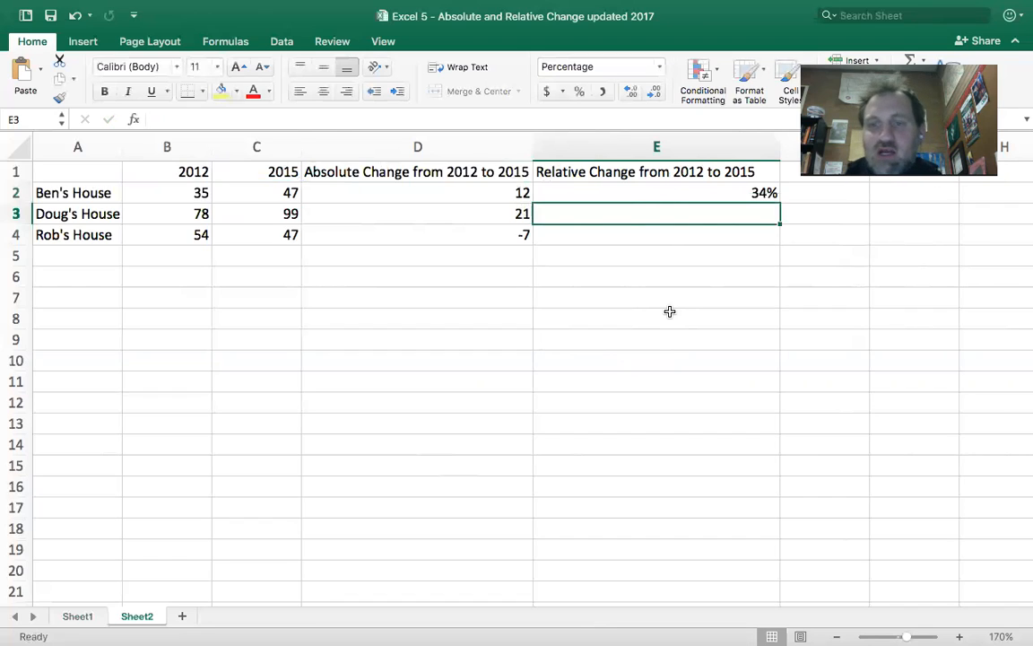
Fill the relative change formula from E2 down through E4 for the other two houses
{"action": "left_click", "coordinate": [770, 193]}
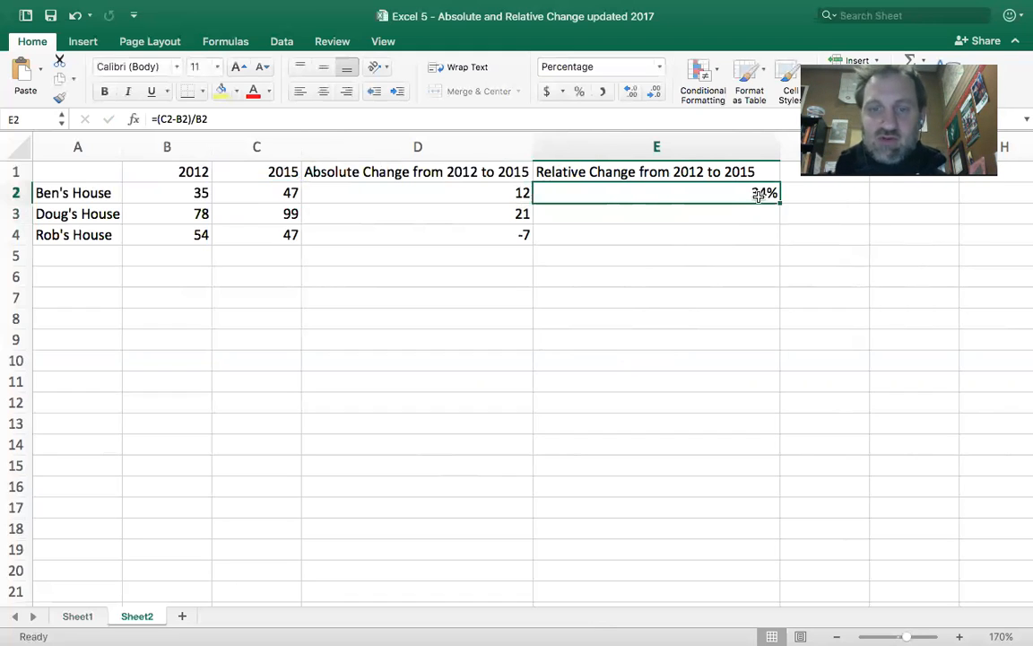
{"action": "left_click_drag", "start_coordinate": [778, 202], "coordinate": [782, 238]}
{"action": "left_click", "coordinate": [570, 318]}
Enter a note in C7 about comparing the first house to the second in 2015, using the first house as reference
{"action": "left_click", "coordinate": [212, 295]}
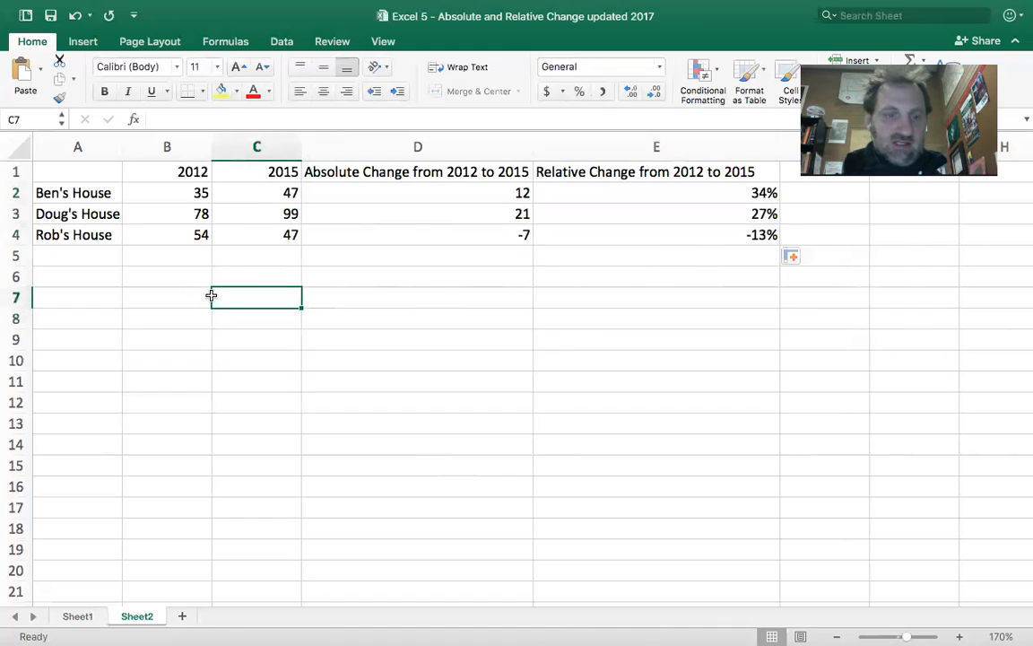
{"action": "type", "text": "W"}
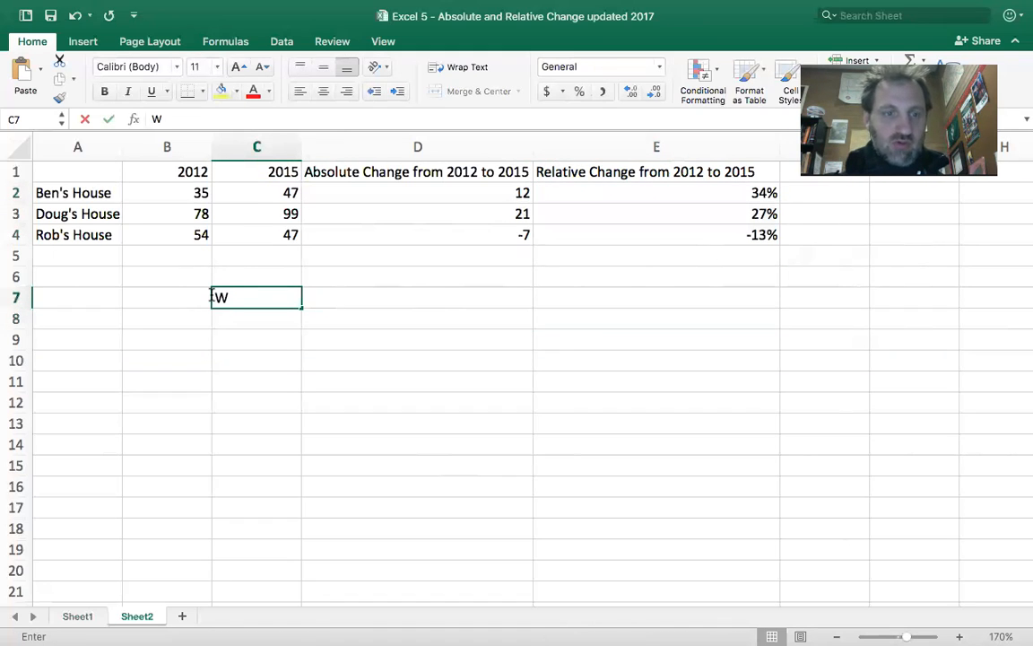
{"action": "key", "text": "BackSpace"}
{"action": "type", "text": "Compare t"}
{"action": "key", "text": "BackSpace"}
{"action": "type", "text": "Ben's House to"}
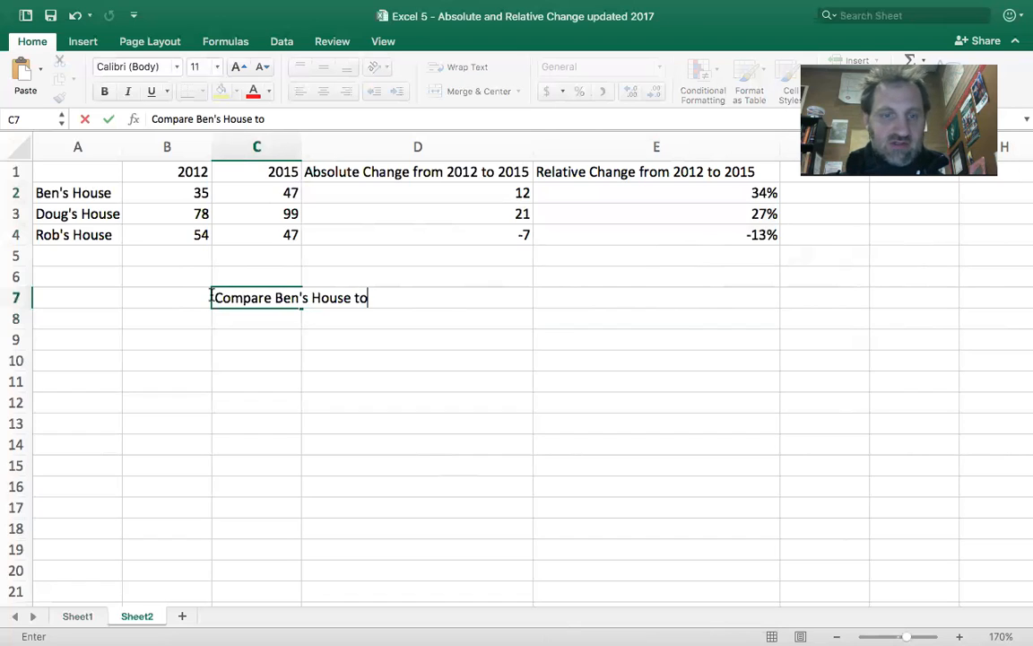
{"action": "type", "text": " Doug's House"}
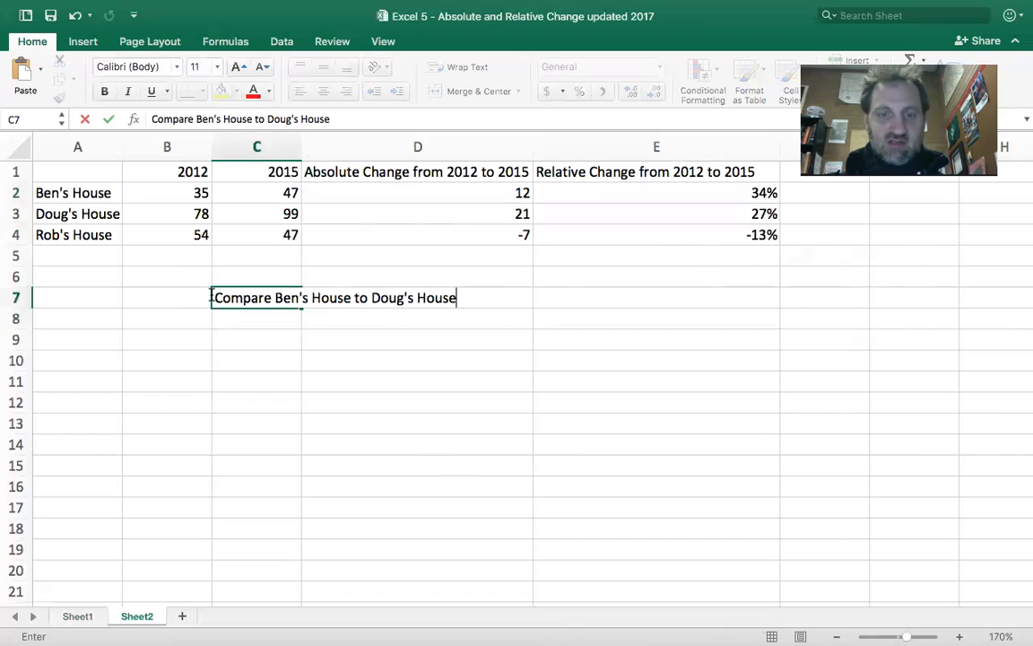
{"action": "type", "text": " in 2015 a"}
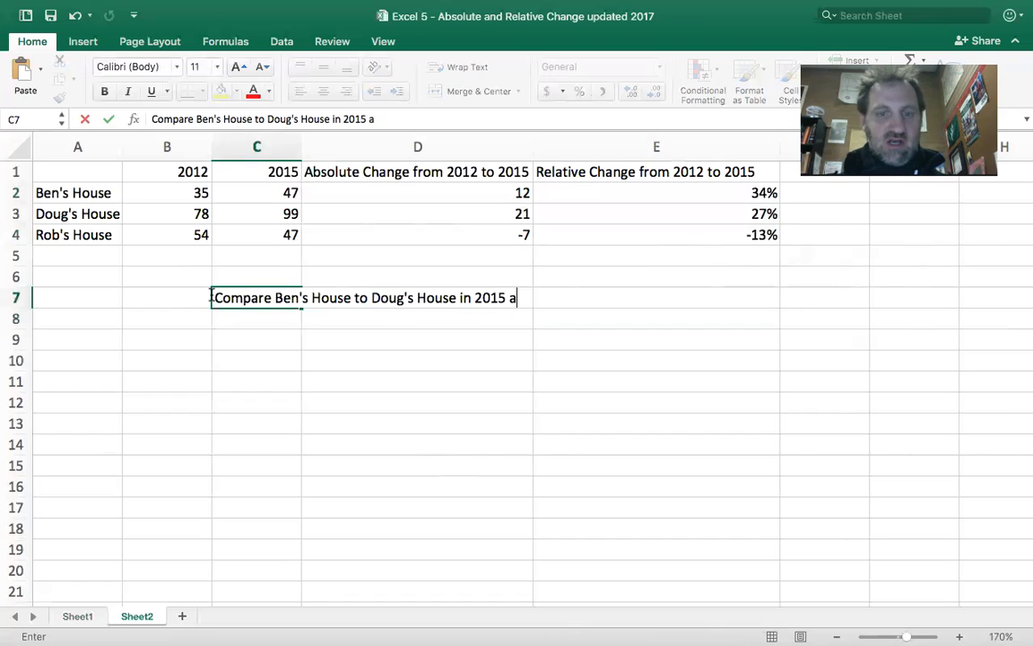
{"action": "type", "text": "nd we want to use "}
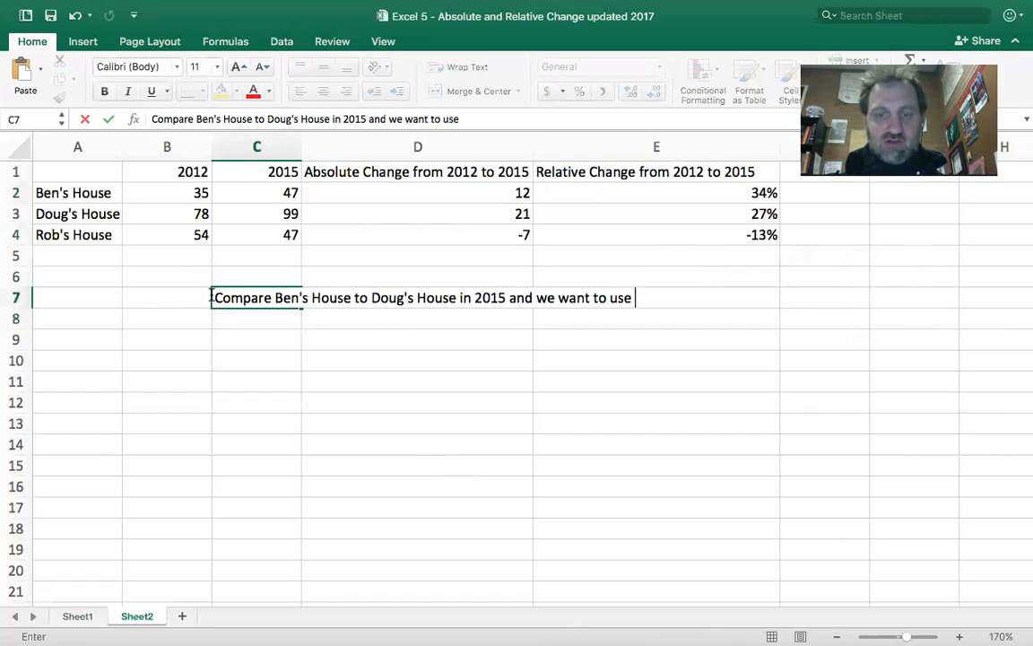
{"action": "type", "text": "Ben's House as"}
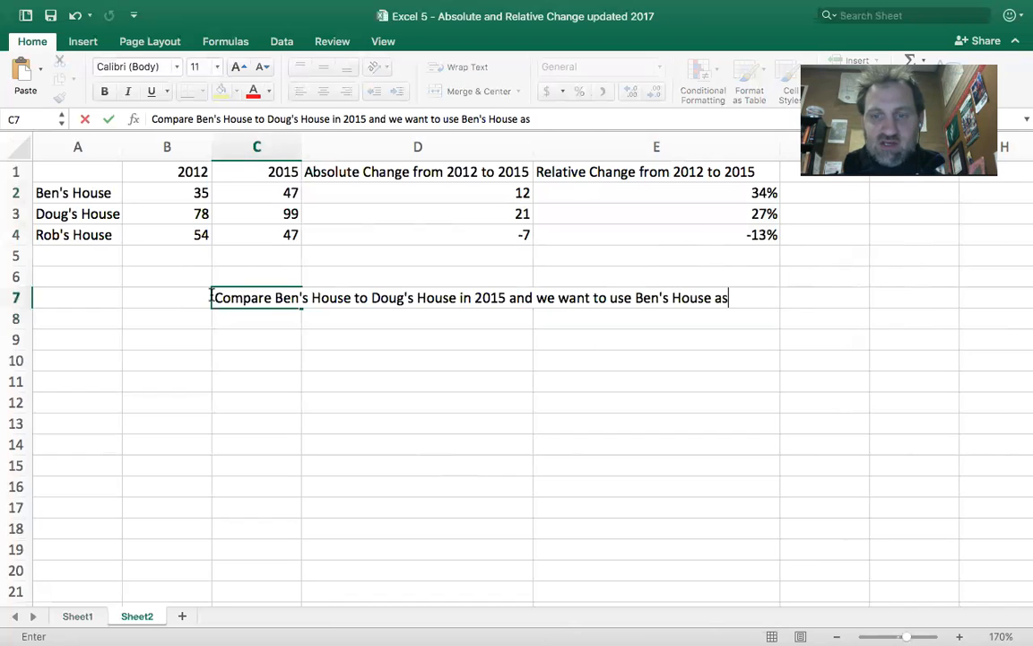
{"action": "type", "text": " reference."}
{"action": "key", "text": "Return"}
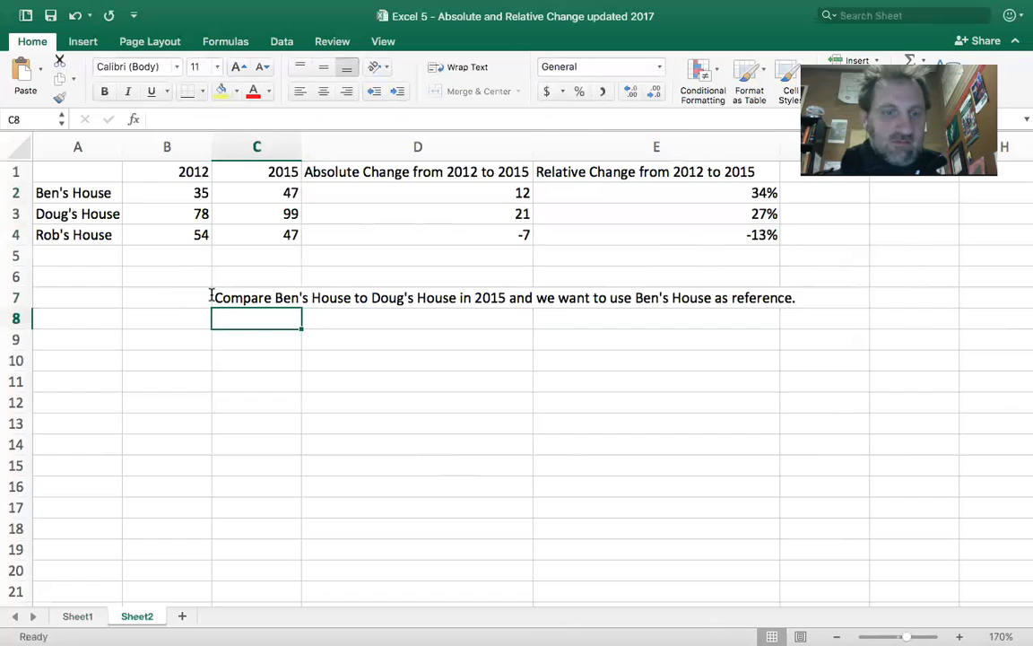
Label row 8 with "old" in C8, an arrow "-->" in D8 and "new" in E8
{"action": "type", "text": "old"}
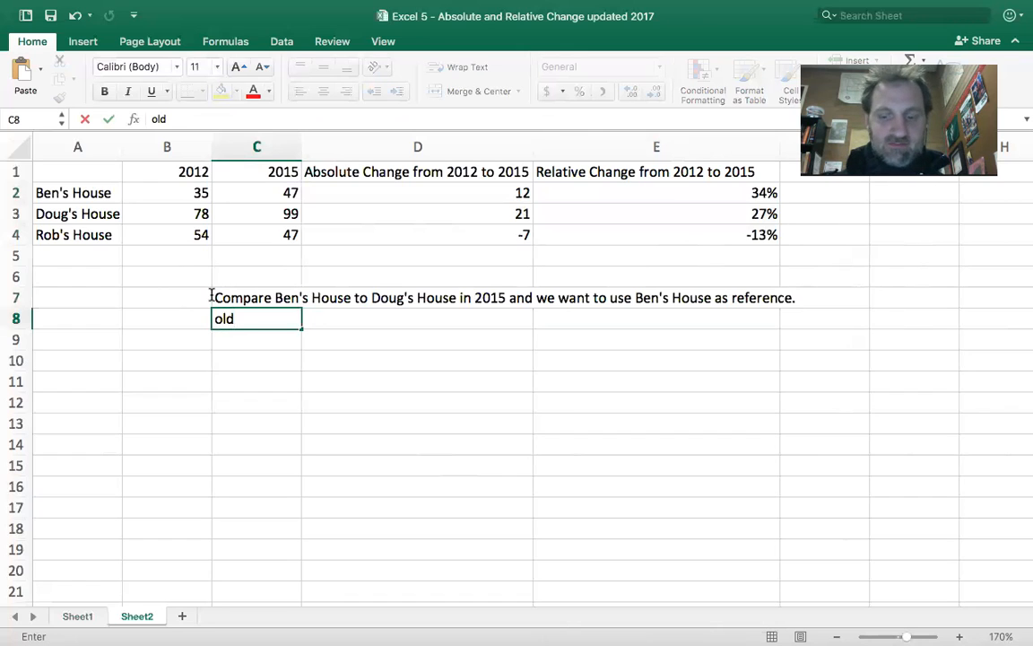
{"action": "key", "text": "Tab"}
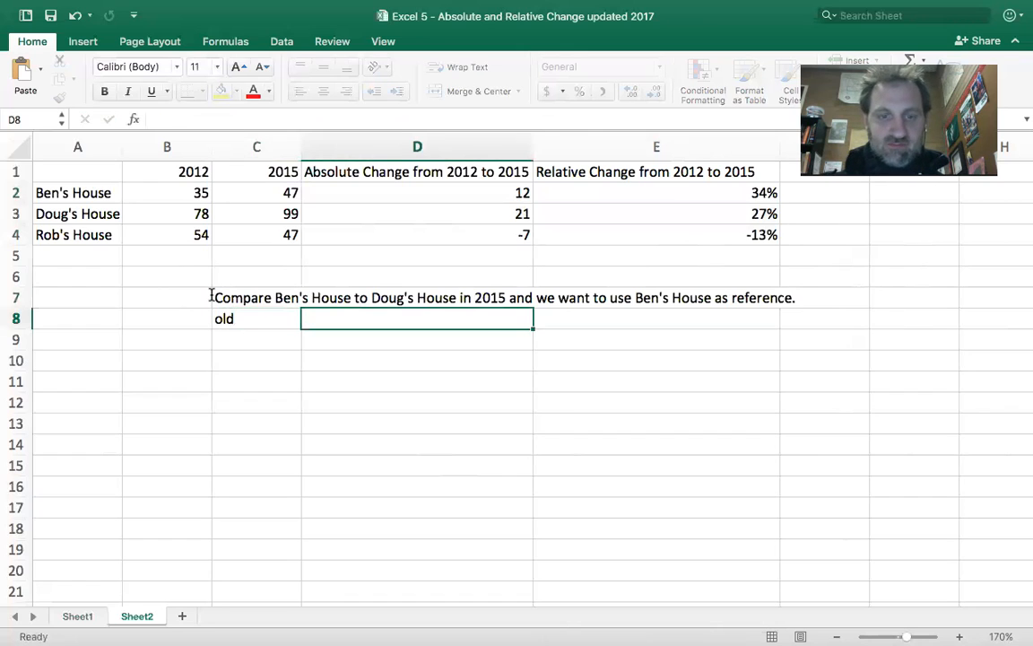
{"action": "type", "text": "-->"}
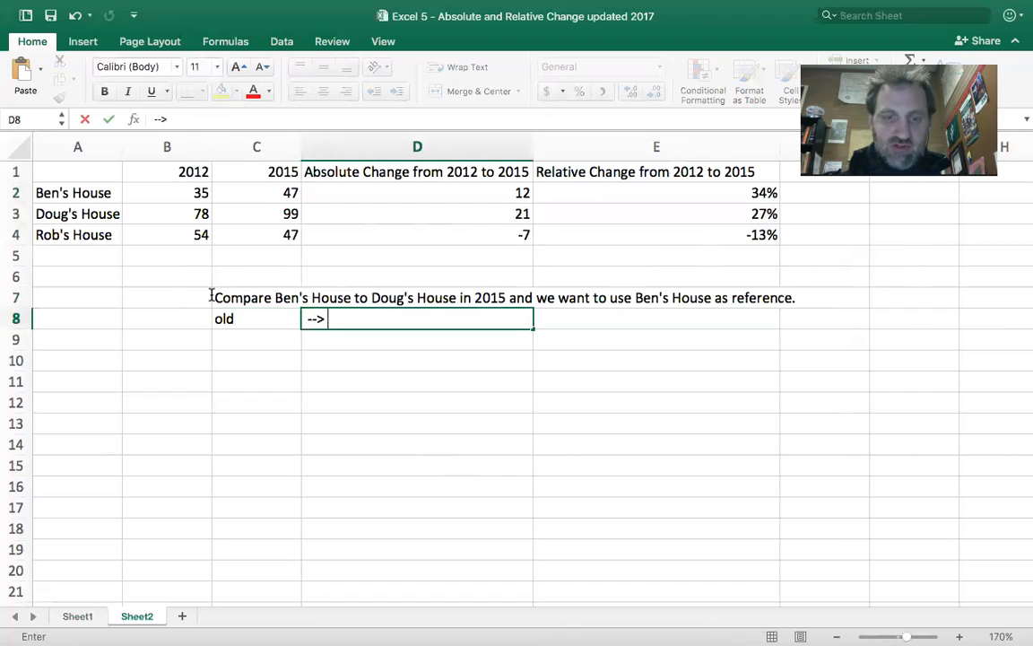
{"action": "key", "text": "Tab"}
{"action": "type", "text": "new"}
{"action": "key", "text": "Return"}
{"action": "left_click_drag", "start_coordinate": [560, 322], "coordinate": [265, 318]}
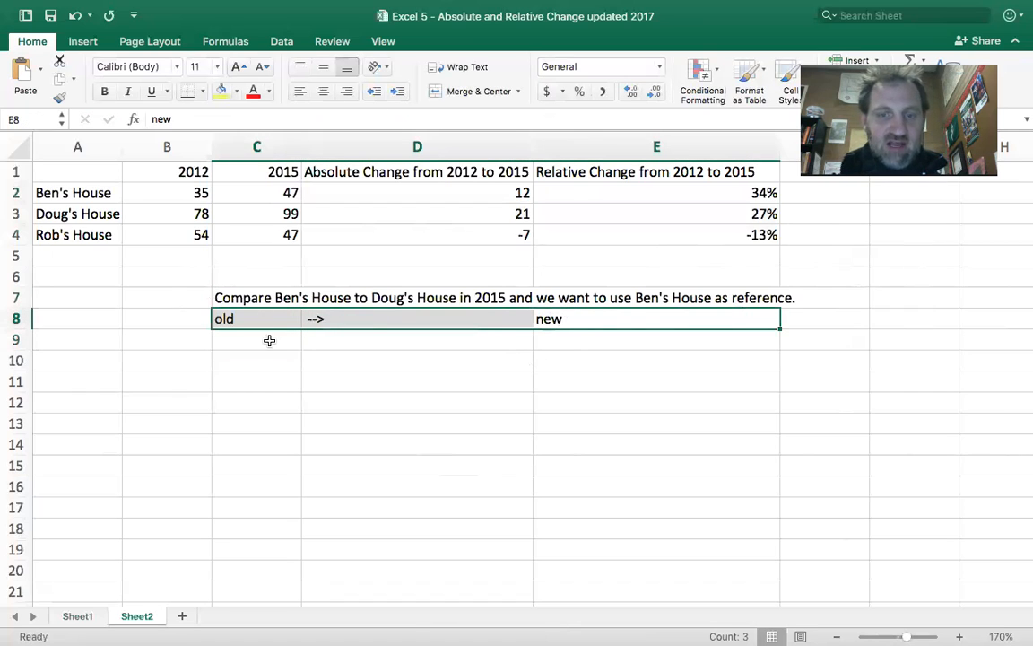
Enter the first owner's name in C9, a text arrow "-->" in D9 and the second owner's name in E9
{"action": "left_click", "coordinate": [269, 340]}
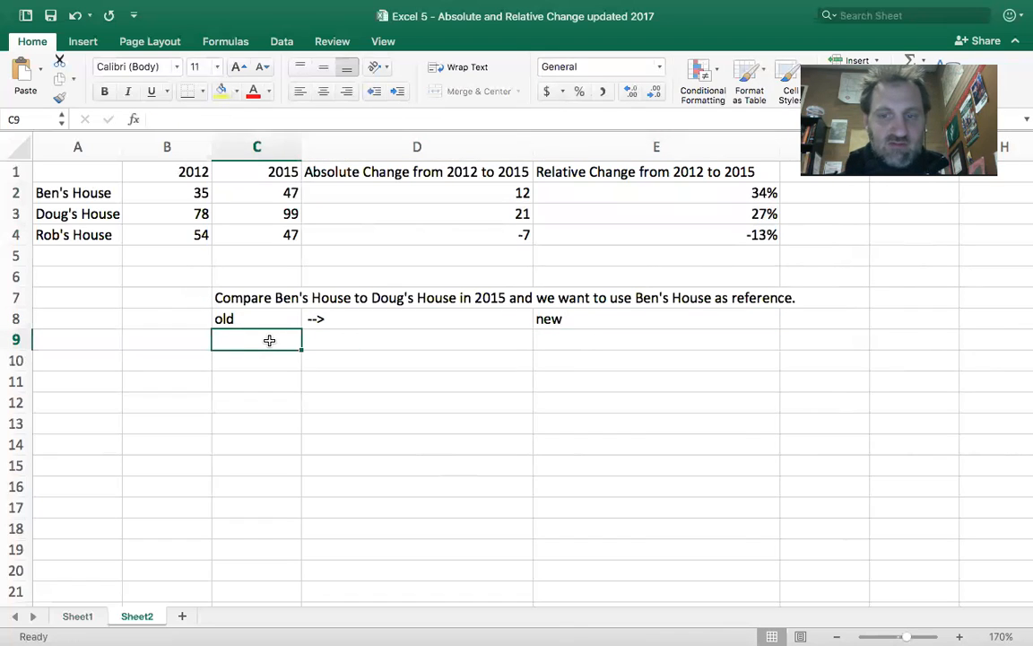
{"action": "type", "text": "Ben"}
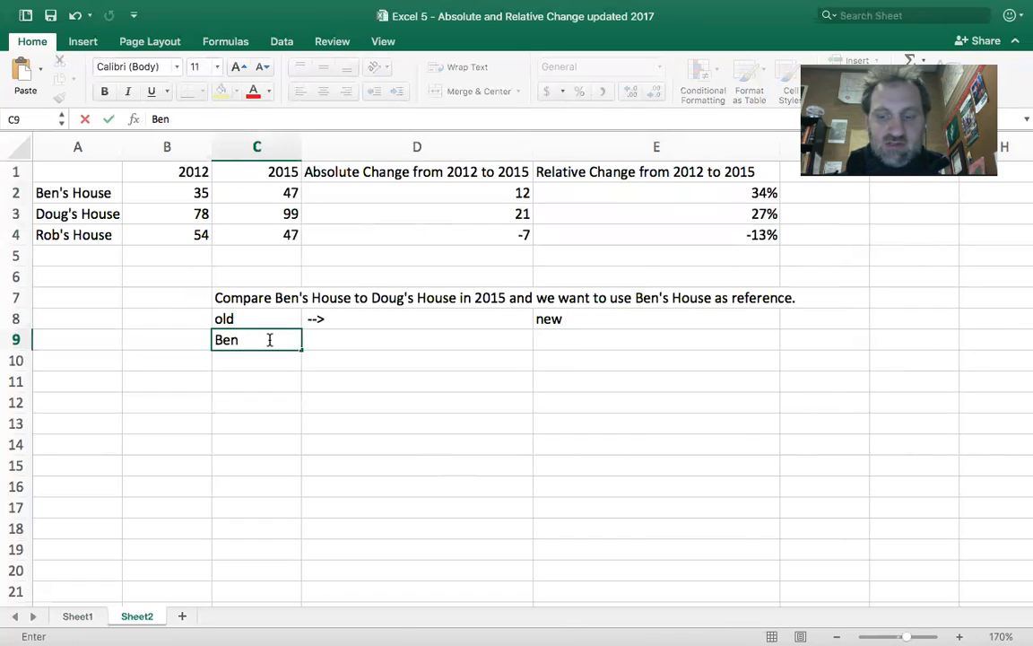
{"action": "key", "text": "Tab"}
{"action": "type", "text": "-->"}
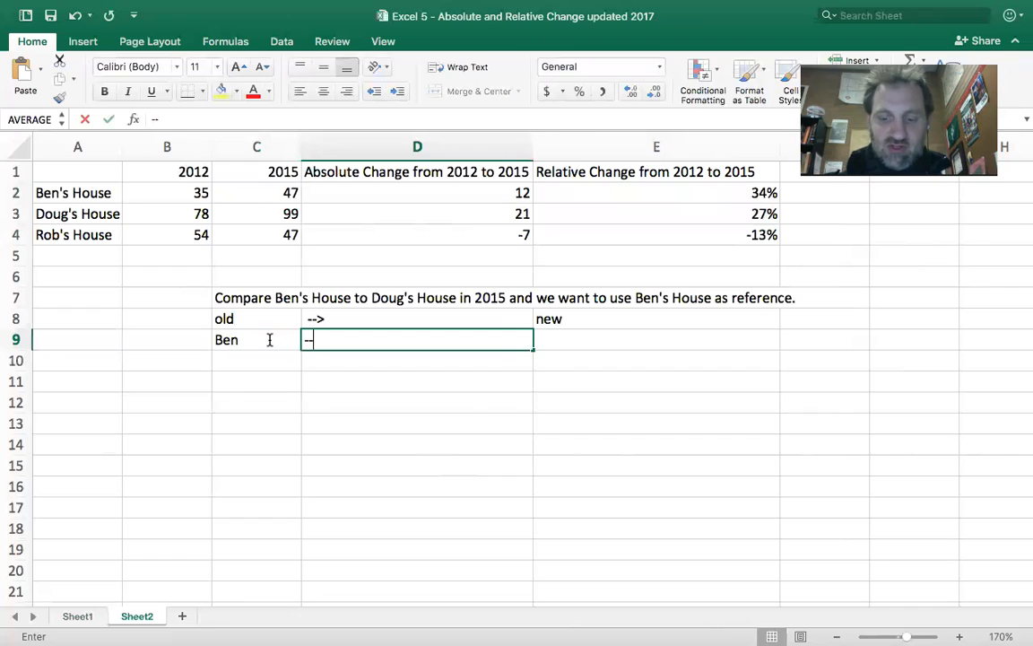
{"action": "key", "text": "Return"}
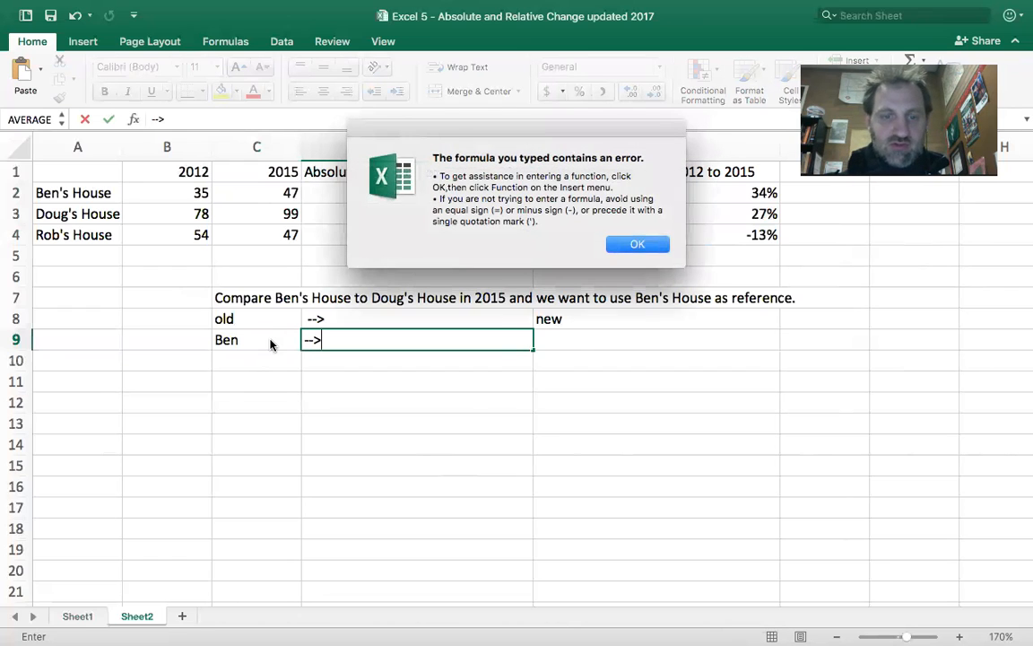
{"action": "key", "text": "Return"}
{"action": "key", "text": "BackSpace"}
{"action": "key", "text": "BackSpace"}
{"action": "type", "text": "'--"}
{"action": "key", "text": "Tab"}
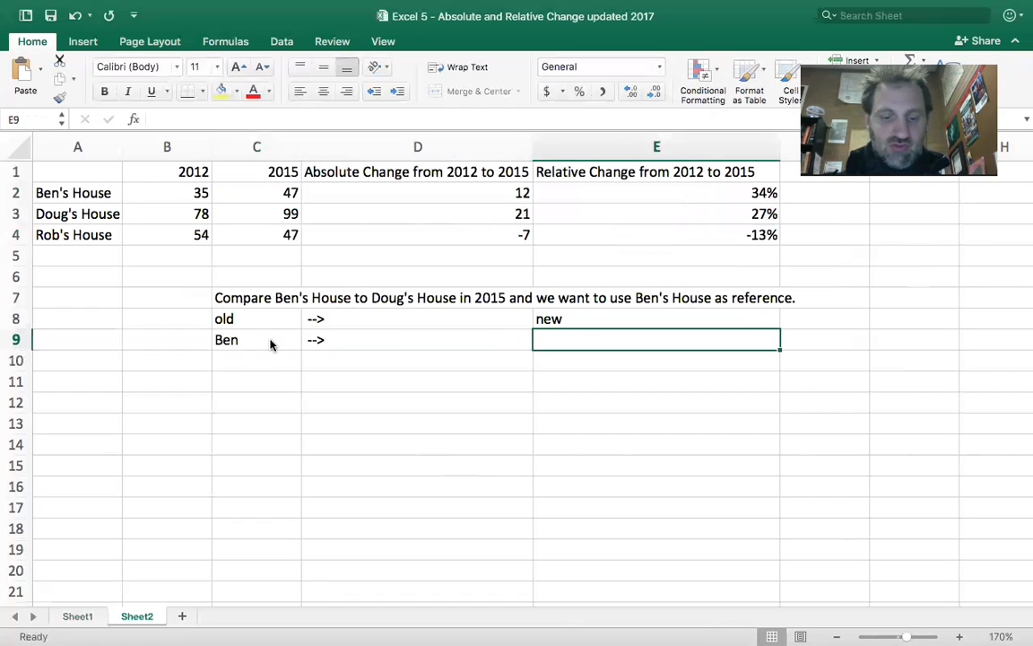
{"action": "type", "text": "Doug's"}
{"action": "key", "text": "Return"}
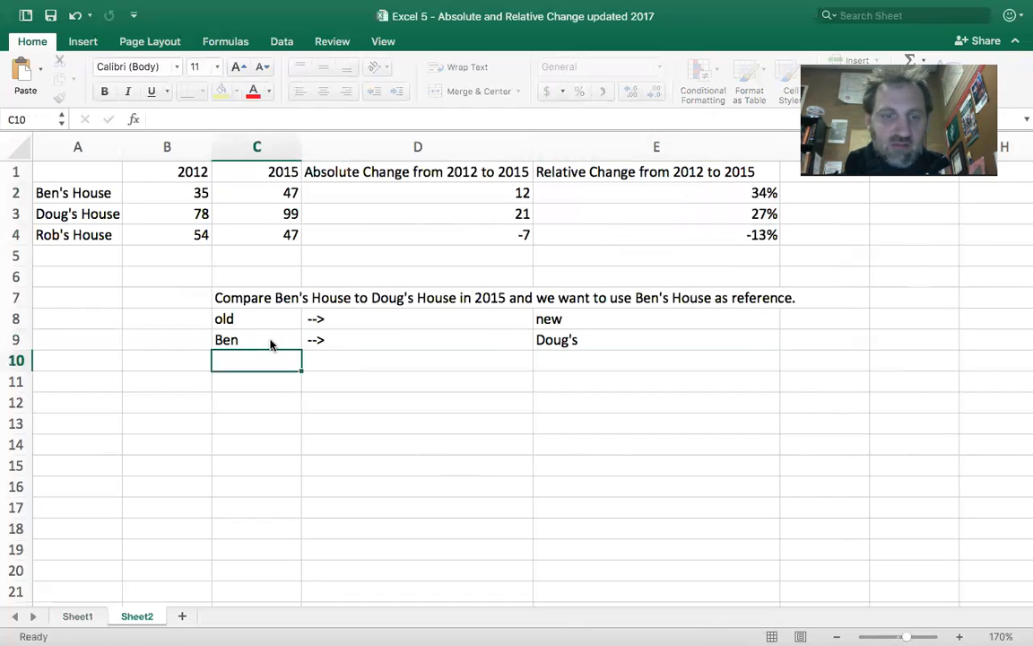
Enter the 2015 house values in row 10: 47 in C10, an arrow "-->" in D10 and 99 in E10
{"action": "type", "text": "47"}
{"action": "key", "text": "Tab"}
{"action": "type", "text": "--"}
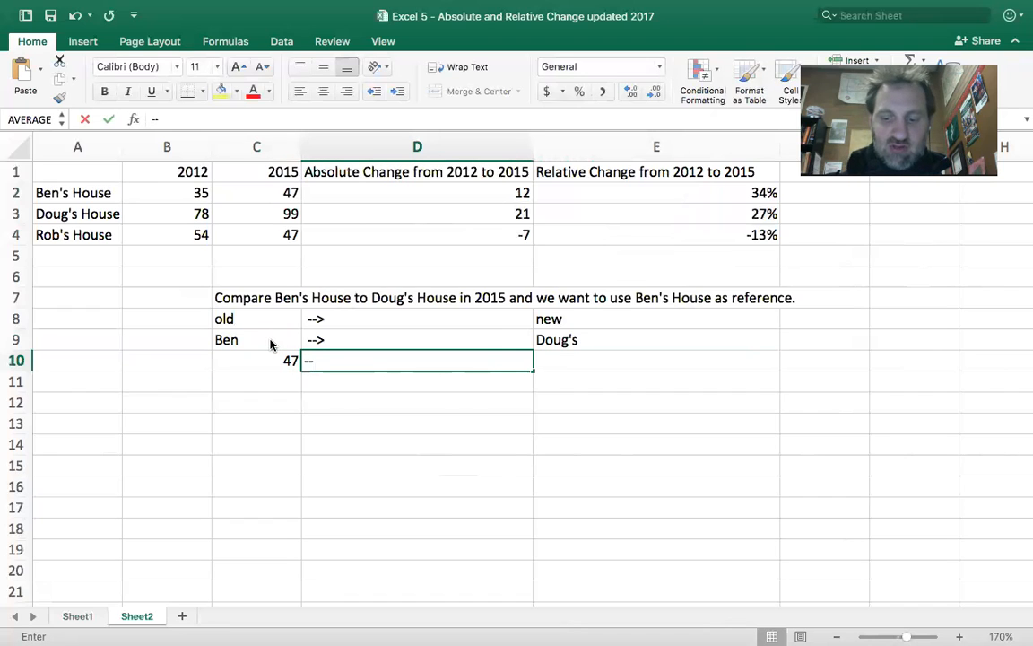
{"action": "key", "text": "BackSpace"}
{"action": "key", "text": "BackSpace"}
{"action": "type", "text": "-->"}
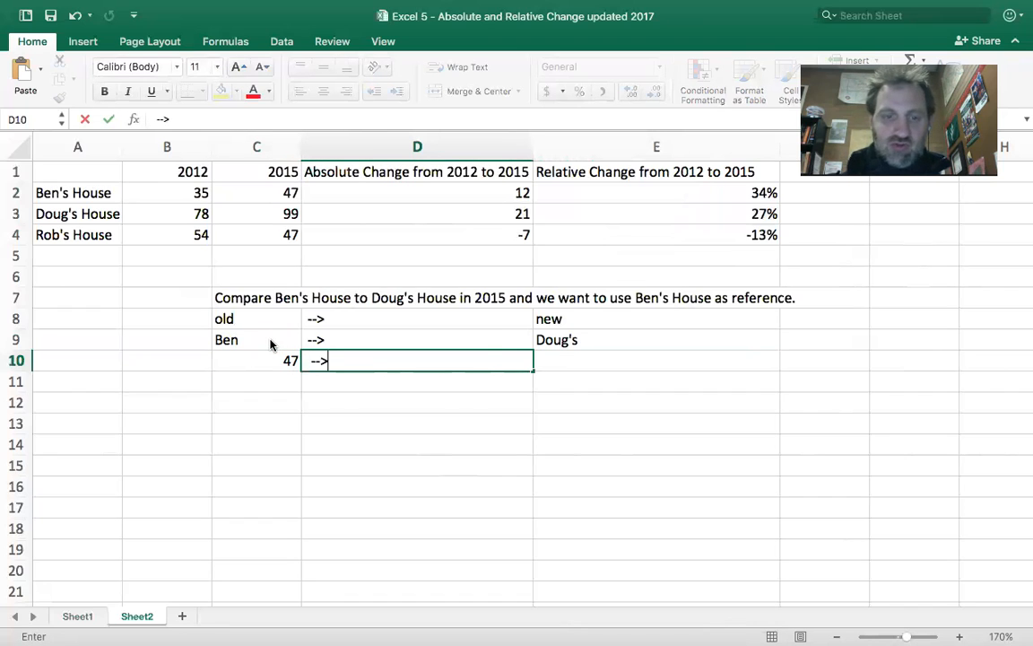
{"action": "key", "text": "Tab"}
{"action": "type", "text": "99"}
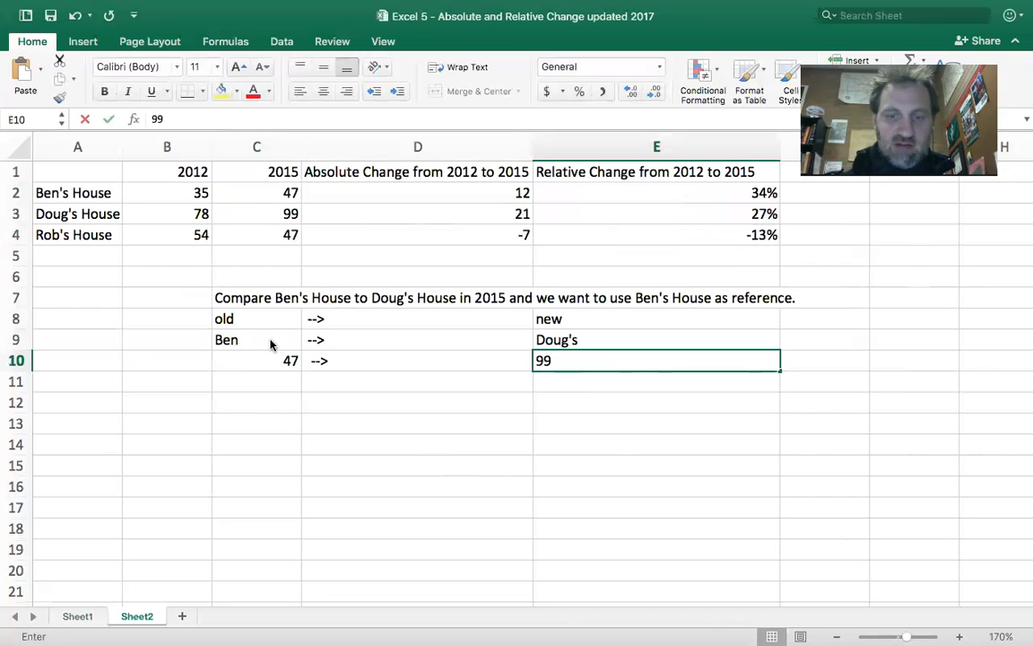
{"action": "key", "text": "Return"}
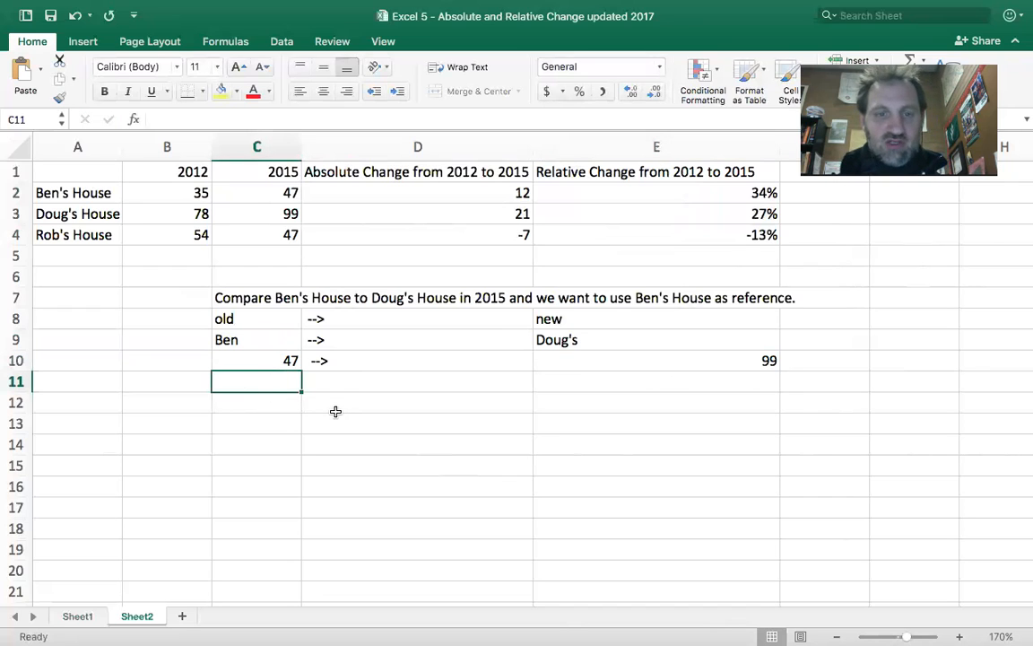
Calculate the absolute change between the two houses in D11 with the formula =E10-C10
{"action": "left_click", "coordinate": [356, 384]}
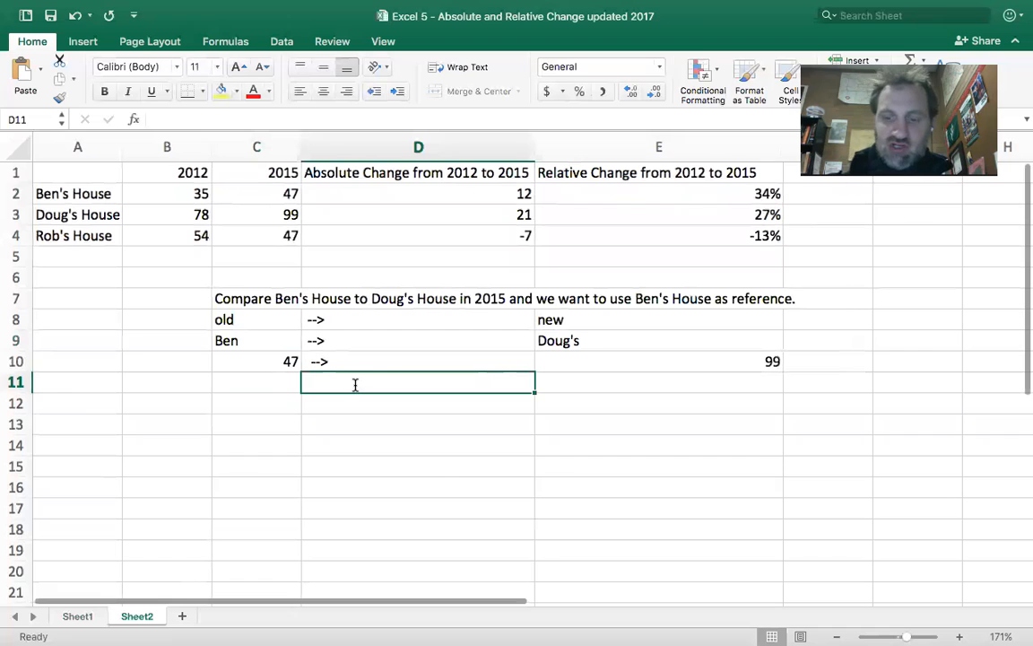
{"action": "type", "text": "="}
{"action": "left_click", "coordinate": [668, 359]}
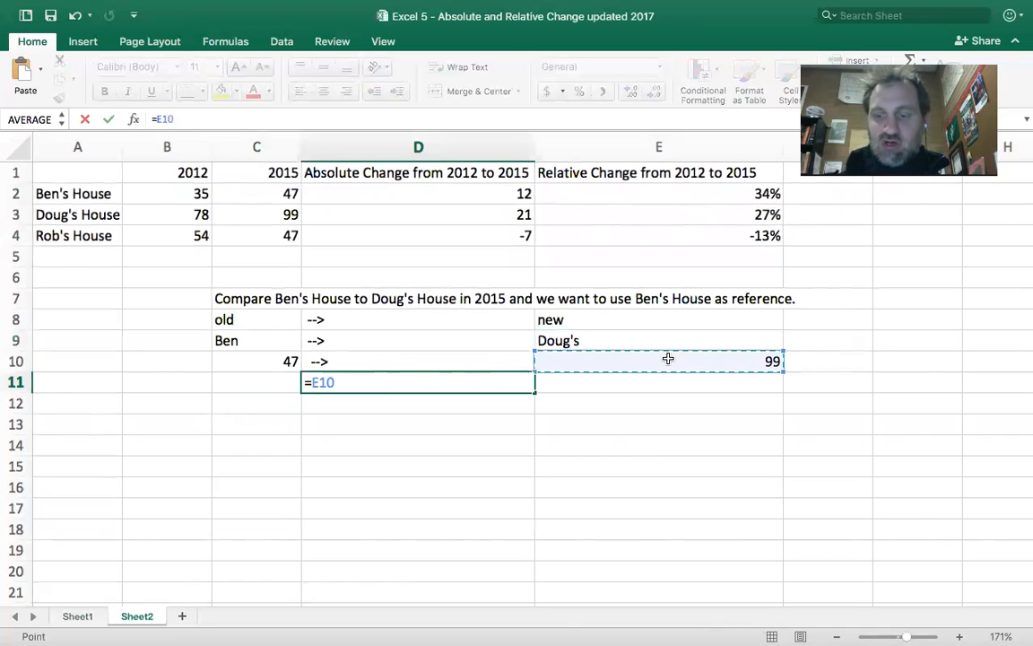
{"action": "type", "text": "-"}
{"action": "left_click", "coordinate": [285, 360]}
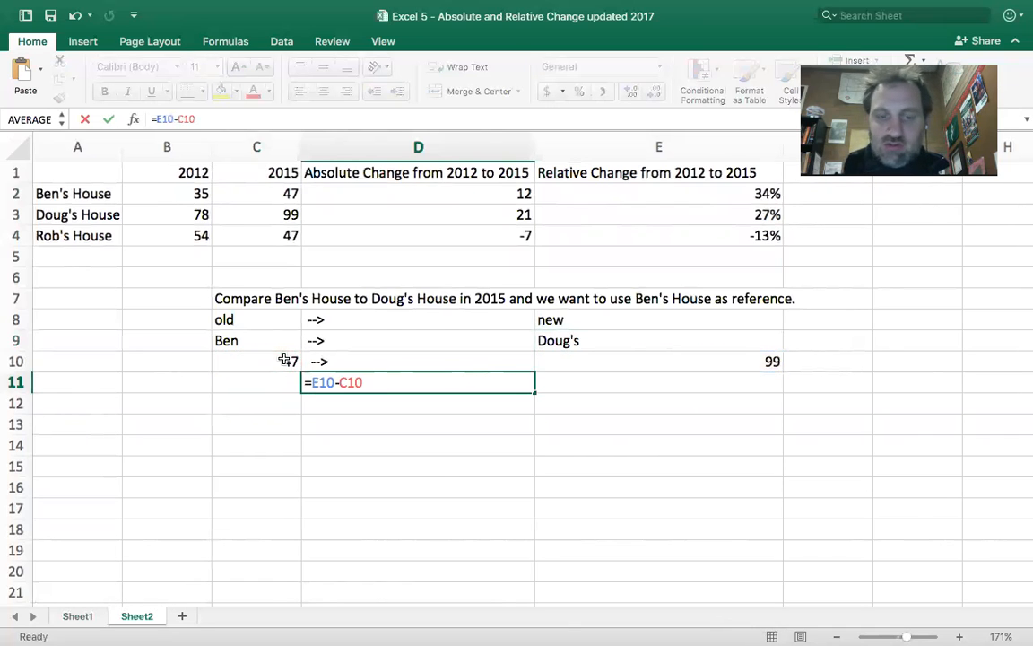
{"action": "key", "text": "Return"}
{"action": "left_click_drag", "start_coordinate": [252, 364], "coordinate": [605, 369]}
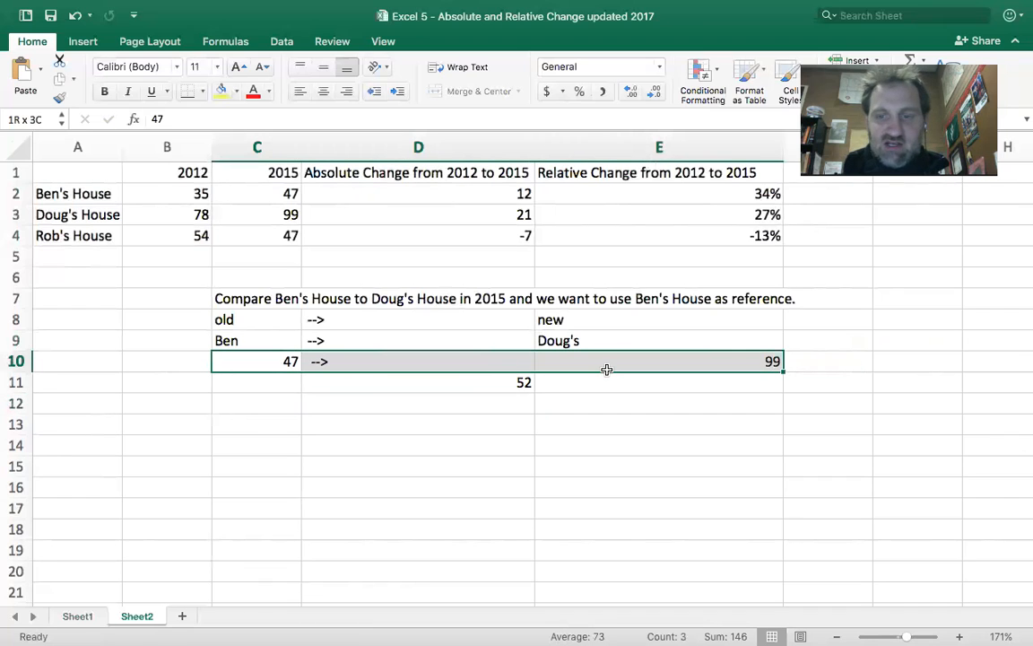
{"action": "left_click", "coordinate": [473, 387]}
Calculate the relative change in D12 with the formula =D11/C10 and format it as a percentage
{"action": "left_click", "coordinate": [472, 405]}
{"action": "type", "text": "="}
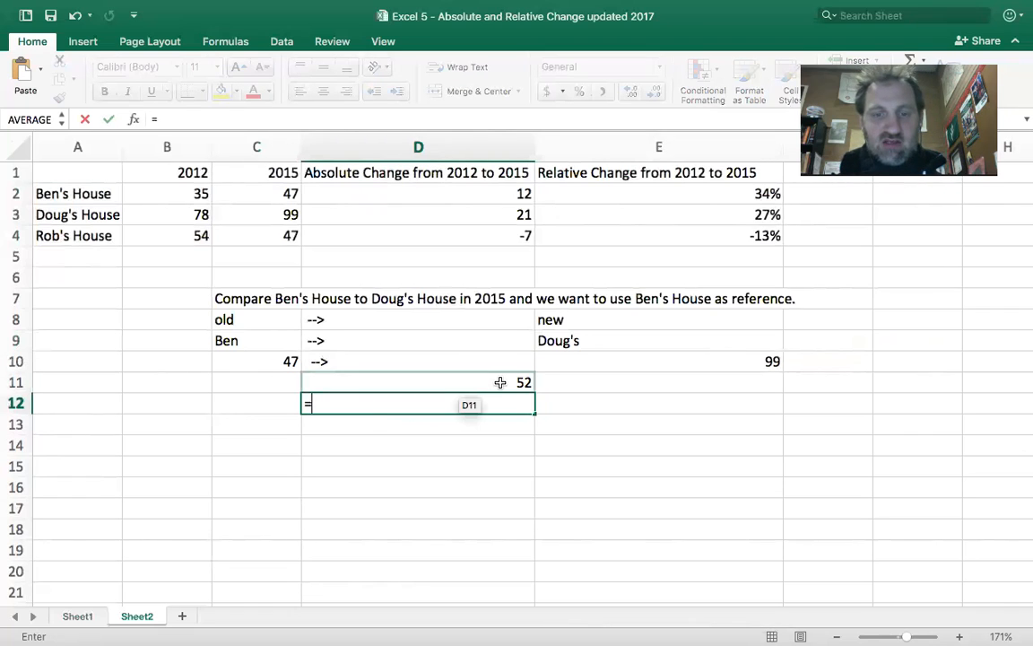
{"action": "left_click", "coordinate": [499, 382]}
{"action": "type", "text": "/"}
{"action": "left_click", "coordinate": [271, 362]}
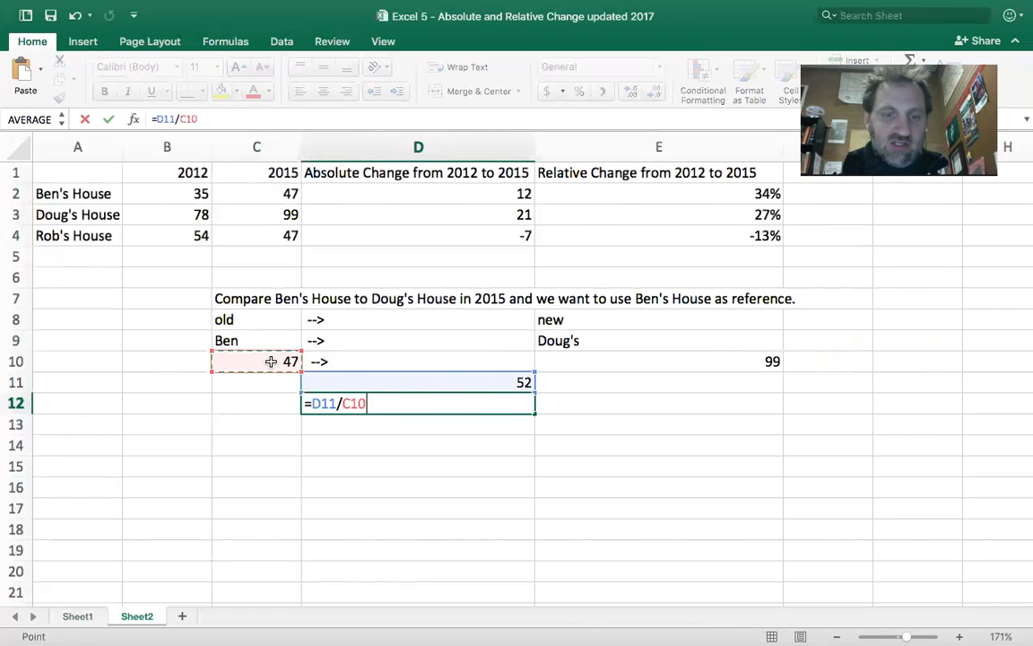
{"action": "key", "text": "Return"}
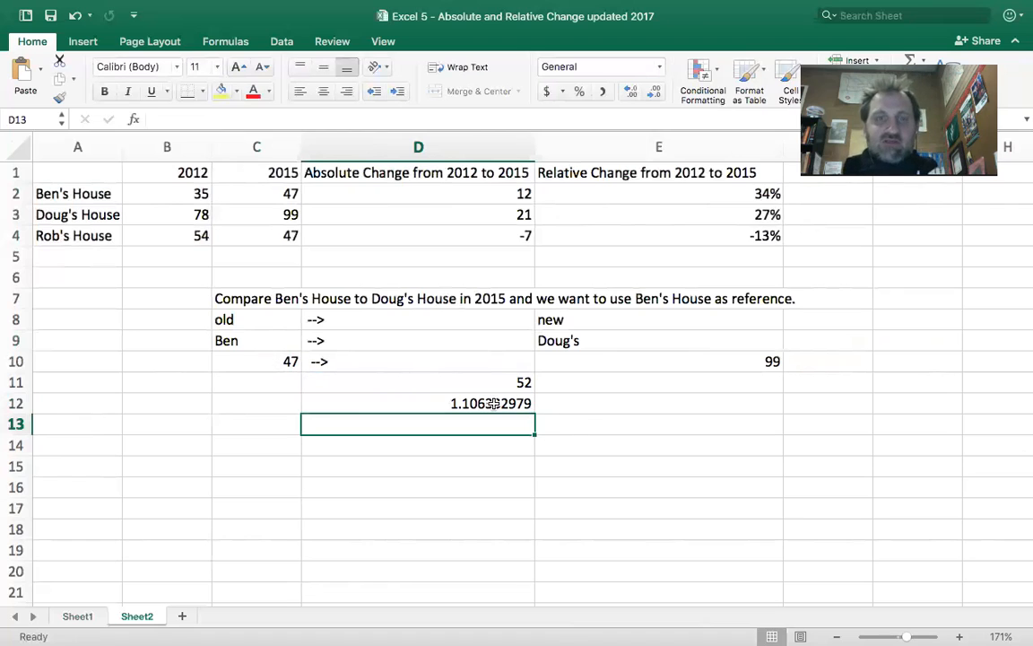
{"action": "key", "text": "Up"}
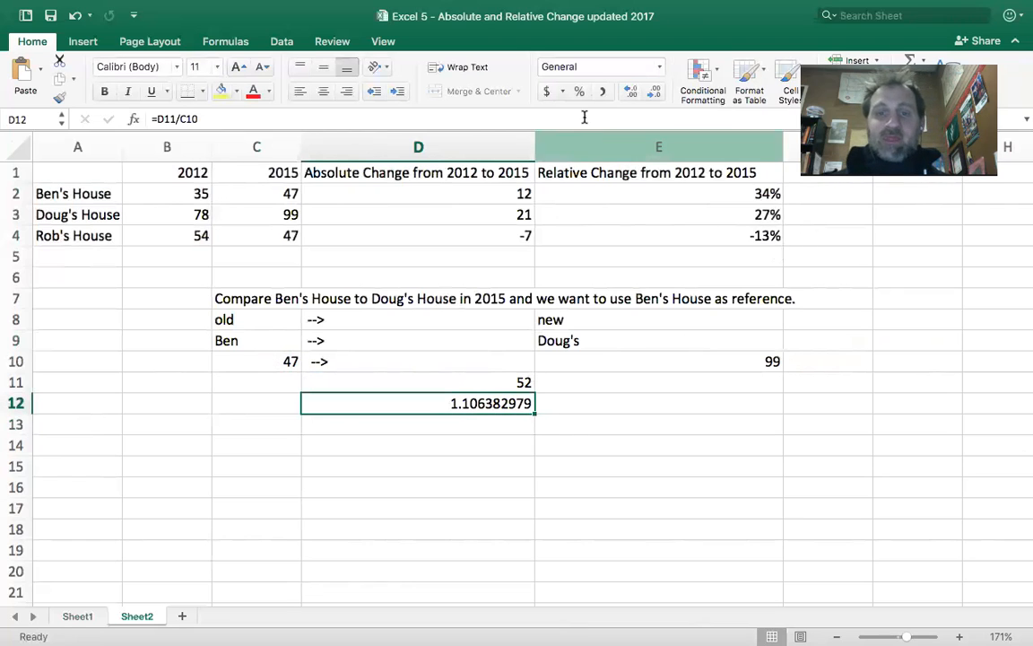
{"action": "left_click", "coordinate": [579, 92]}
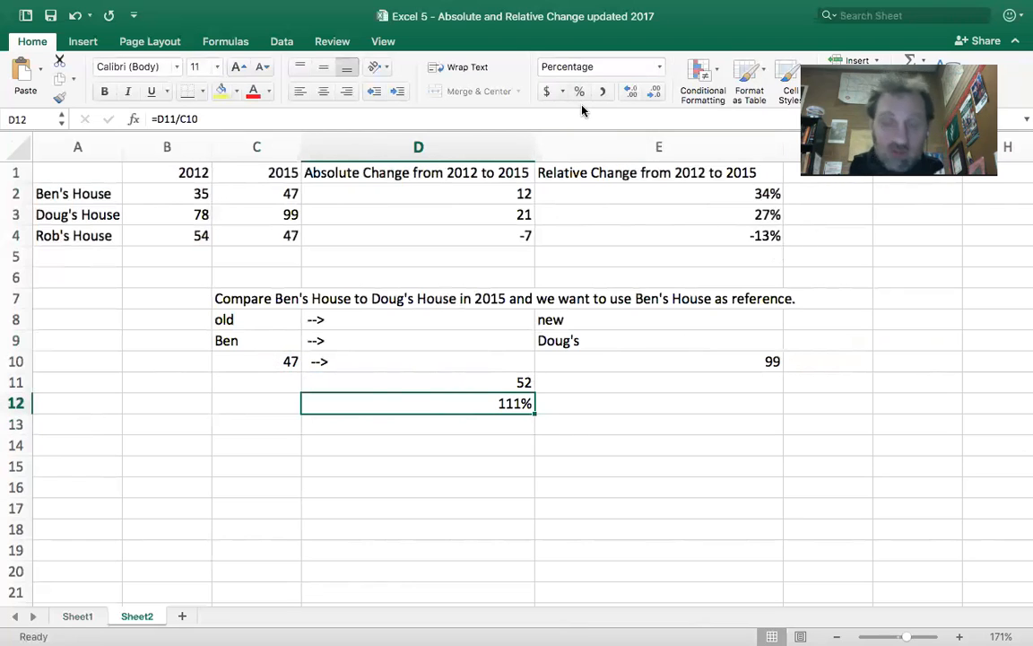
{"action": "left_click", "coordinate": [492, 439]}
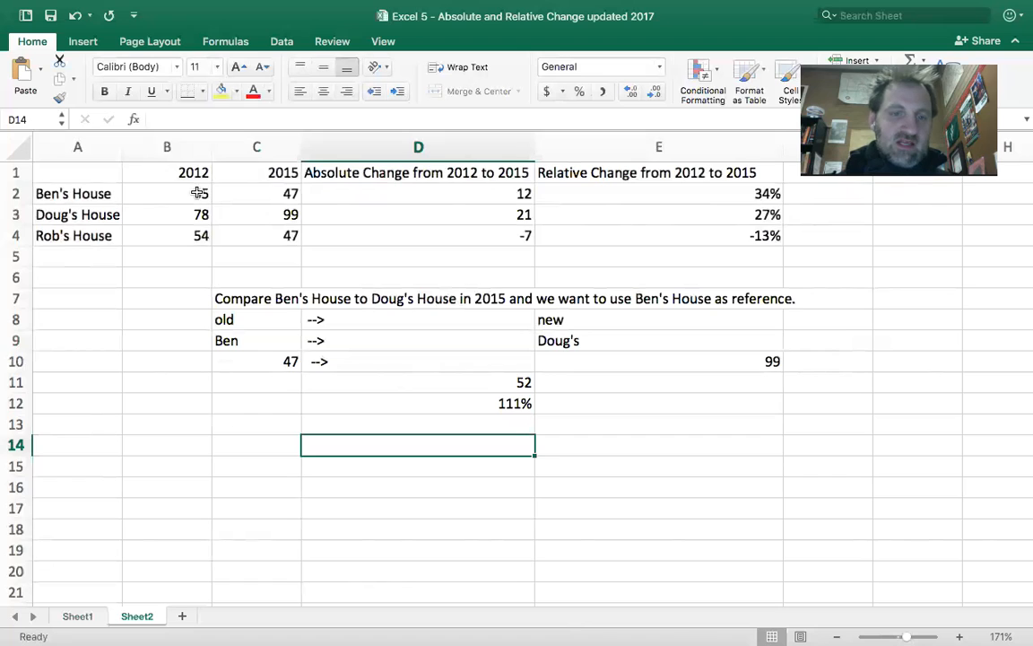
Review the 2012 and 2015 values and the absolute changes of the first two houses
{"action": "left_click_drag", "start_coordinate": [196, 193], "coordinate": [273, 193]}
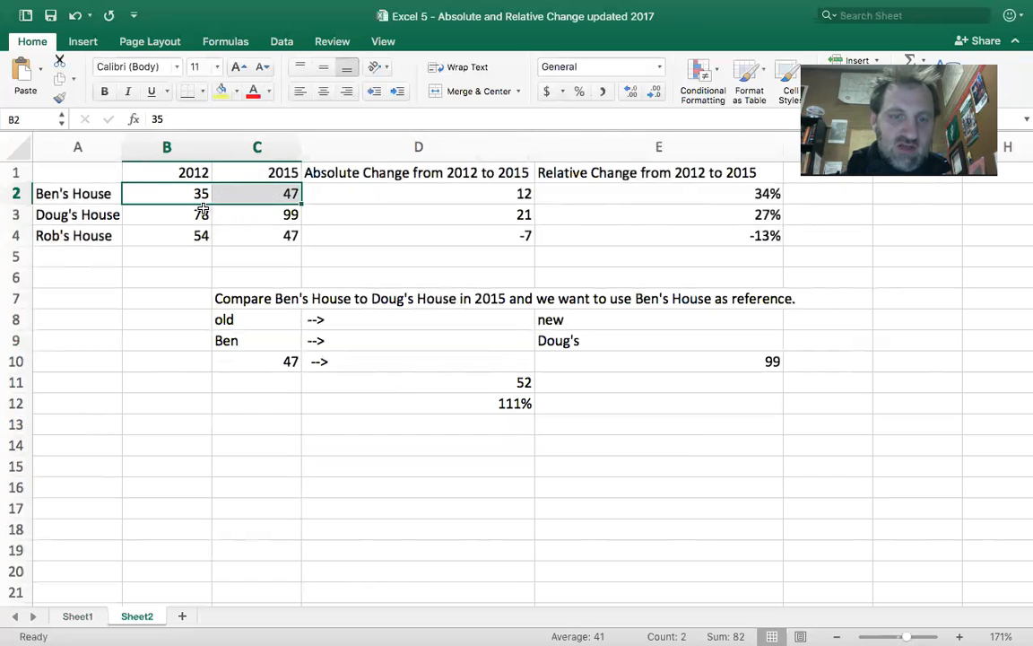
{"action": "left_click_drag", "start_coordinate": [198, 213], "coordinate": [260, 214]}
{"action": "left_click", "coordinate": [445, 196]}
{"action": "left_click", "coordinate": [464, 214]}
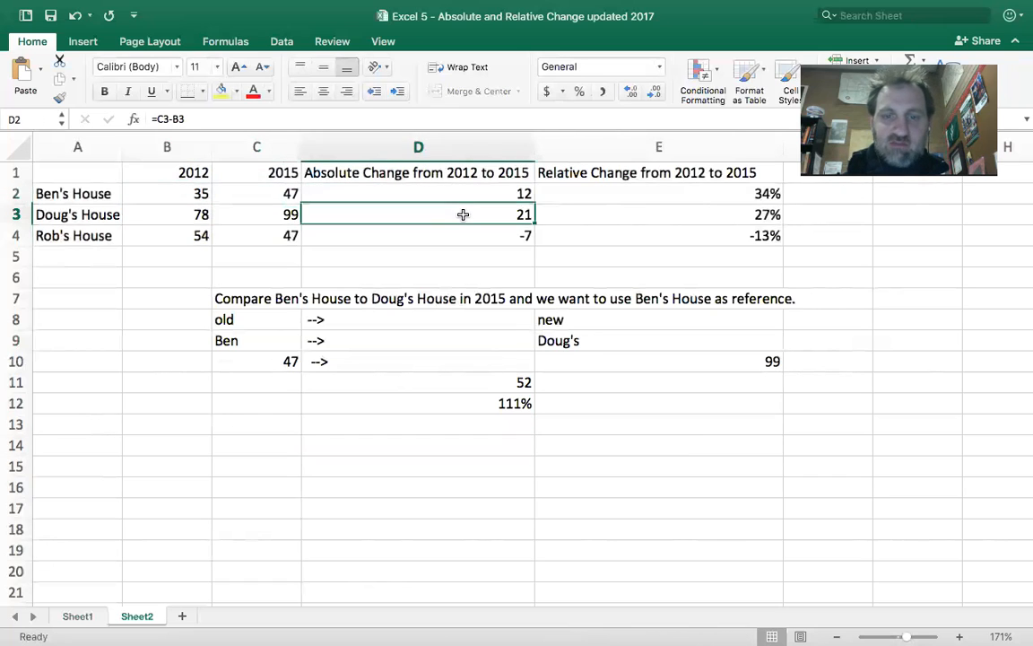
Review the relative changes in E2 and E3, and the third house's 2012 and 2015 values with its absolute and relative change
{"action": "left_click", "coordinate": [652, 192]}
{"action": "left_click", "coordinate": [654, 214]}
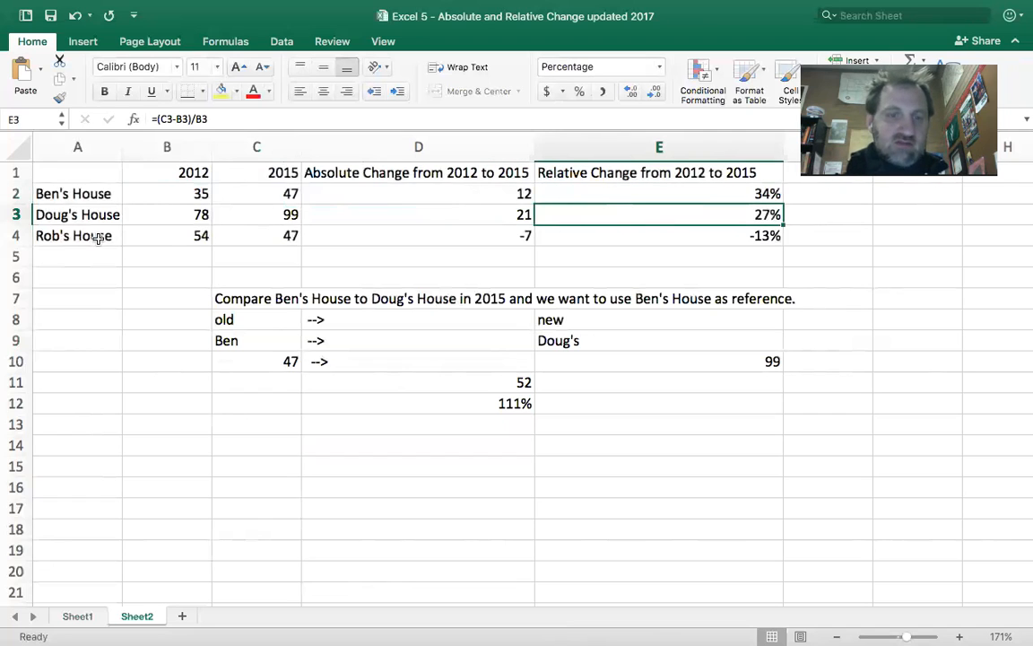
{"action": "left_click", "coordinate": [166, 236]}
{"action": "left_click", "coordinate": [262, 238]}
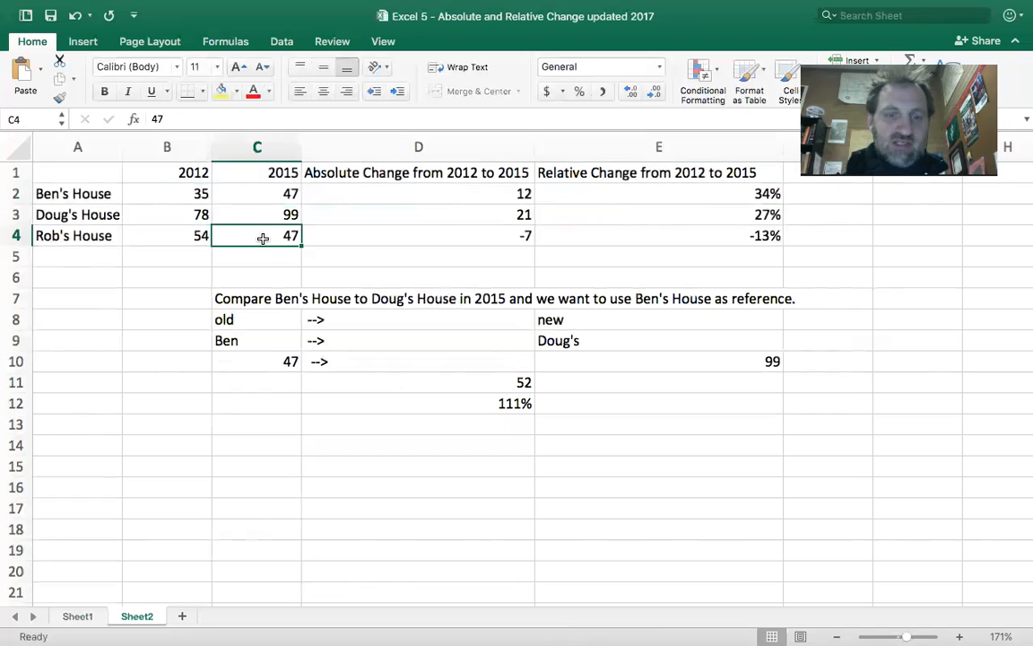
{"action": "left_click", "coordinate": [463, 235]}
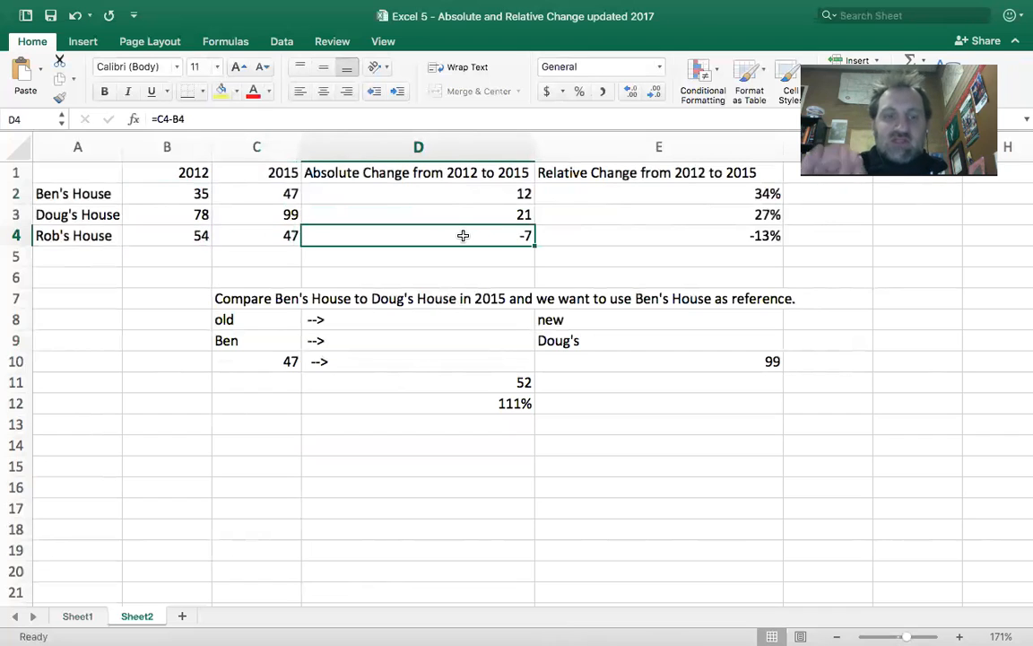
{"action": "left_click", "coordinate": [656, 235]}
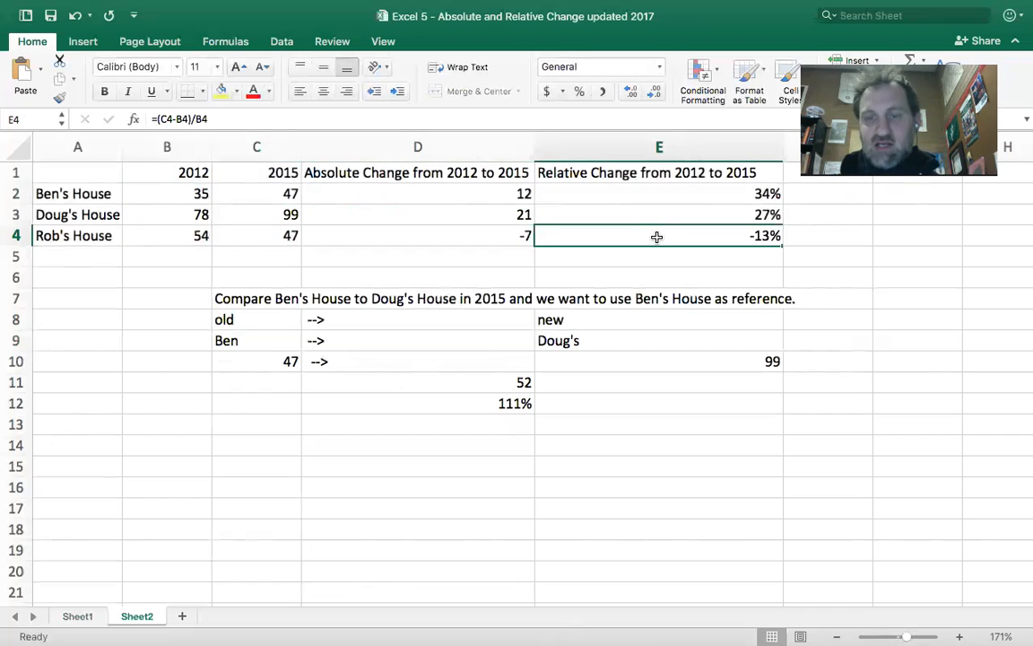
{"action": "left_click", "coordinate": [608, 433]}
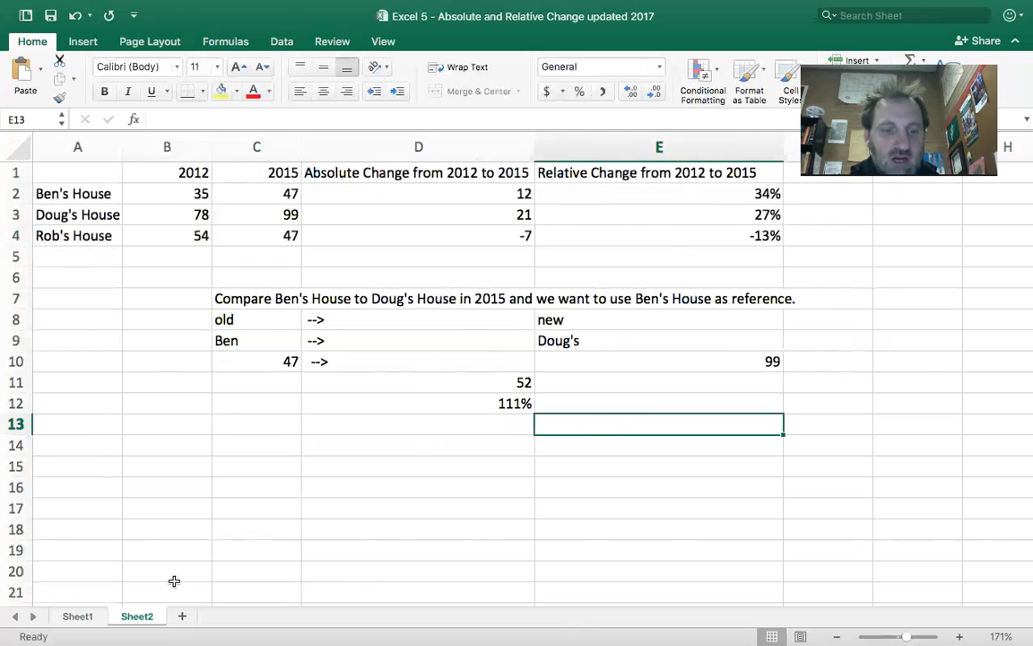
Review the Indiana median household income assignment on Sheet1, including the 2010 and 2017 values, the instructions and the summary question
{"action": "left_click", "coordinate": [78, 617]}
{"action": "scroll", "coordinate": [318, 472], "scroll_direction": "down", "scroll_amount": 6}
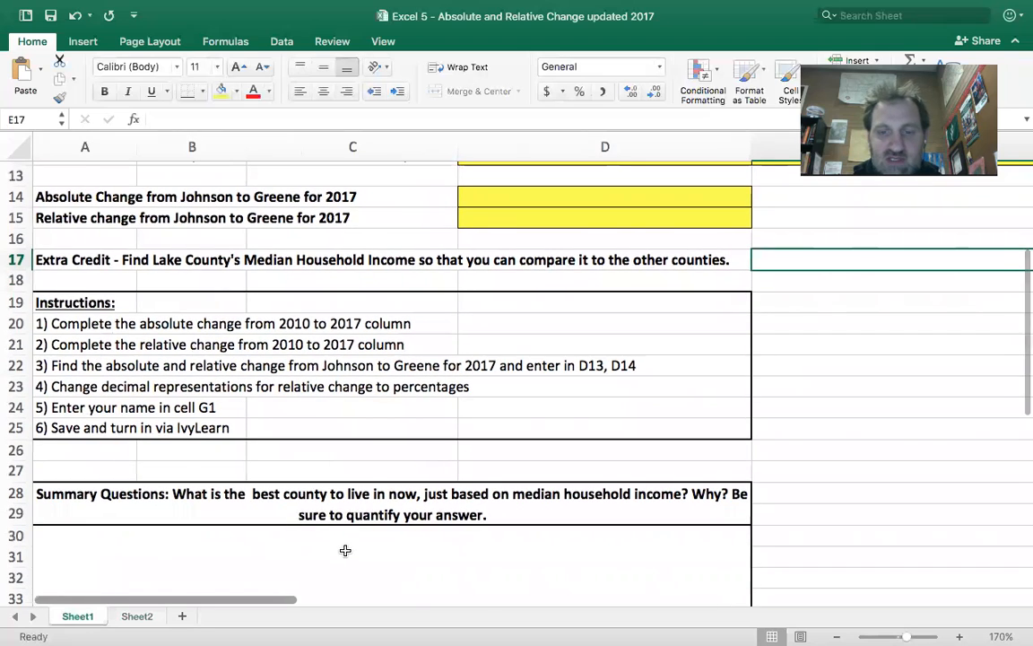
{"action": "scroll", "coordinate": [343, 549], "scroll_direction": "up", "scroll_amount": 6}
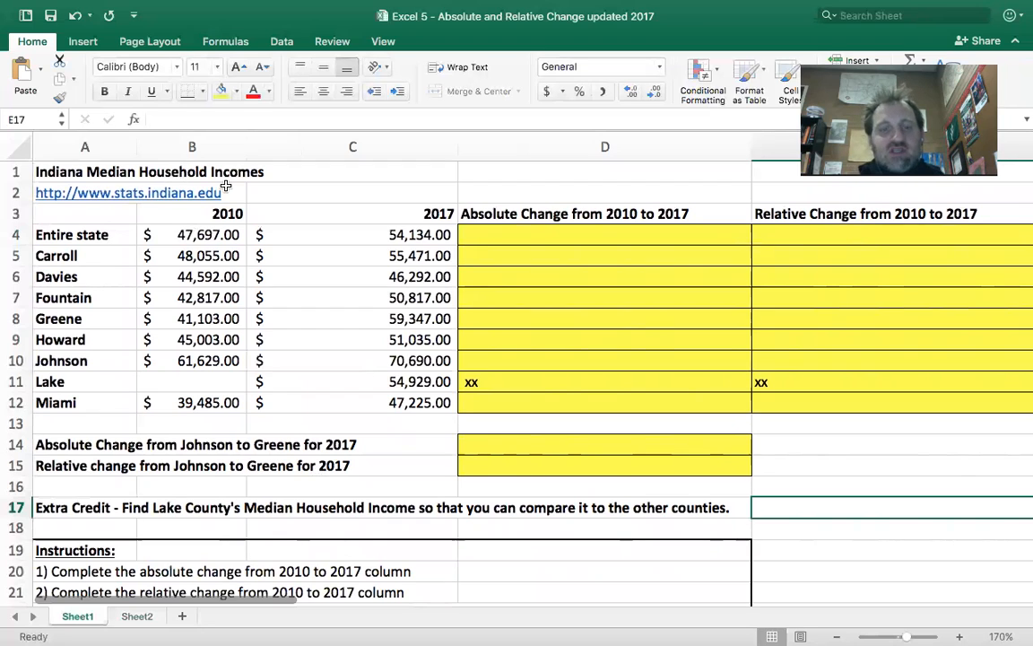
{"action": "left_click", "coordinate": [193, 232]}
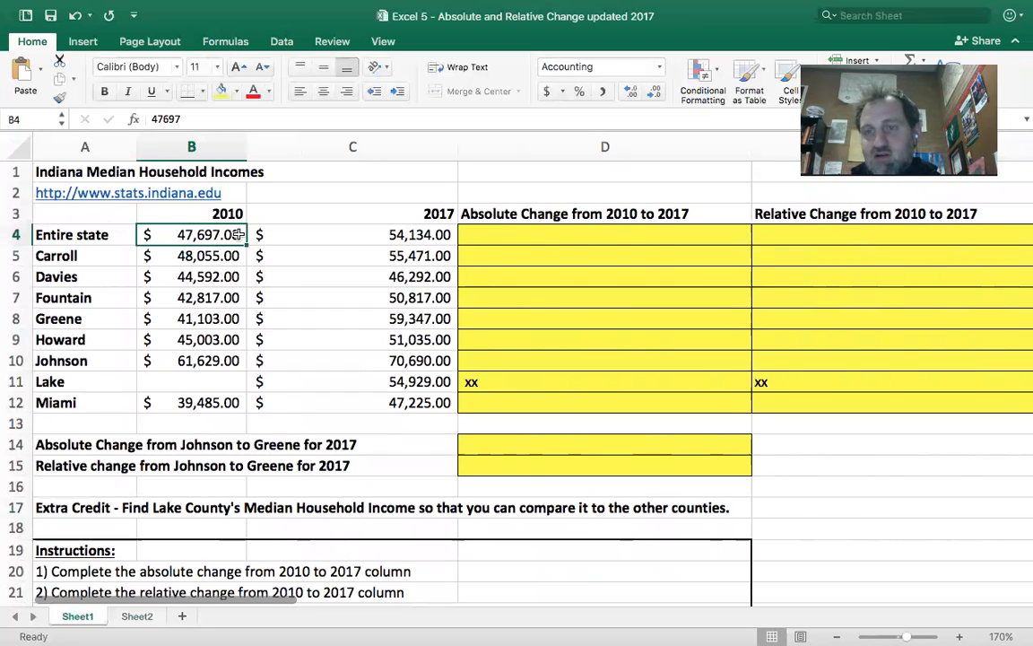
{"action": "left_click", "coordinate": [421, 231]}
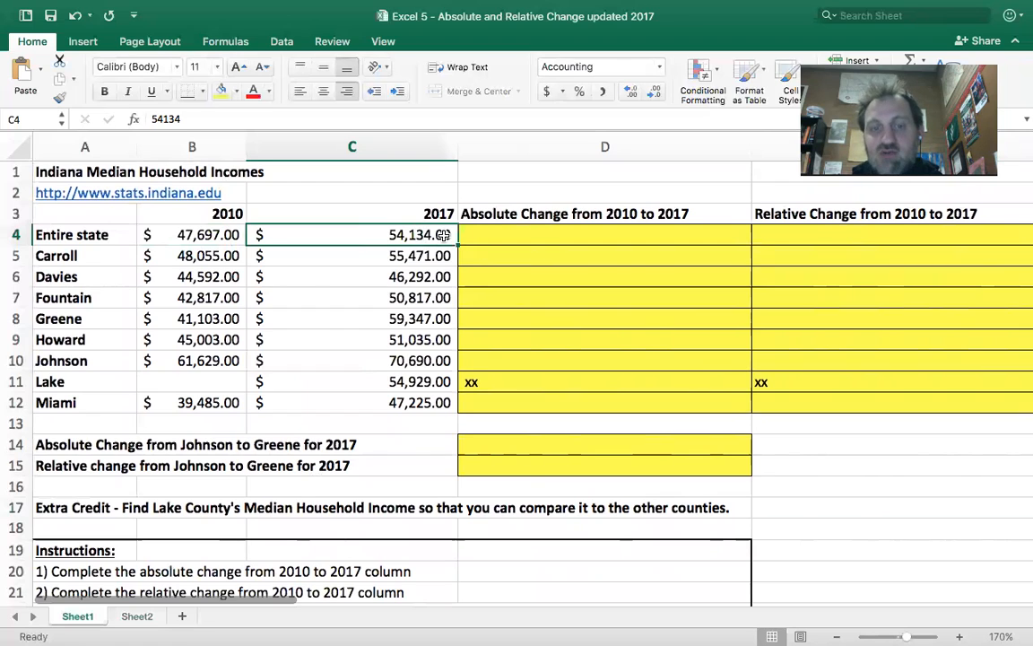
{"action": "left_click_drag", "start_coordinate": [170, 256], "coordinate": [357, 399]}
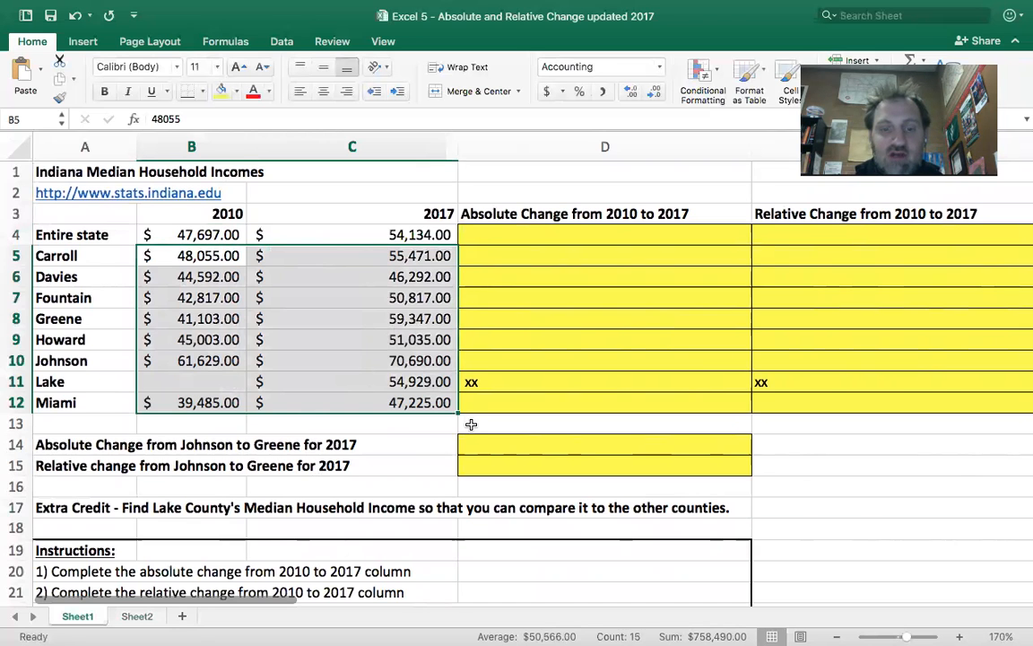
{"action": "scroll", "coordinate": [471, 425], "scroll_direction": "down", "scroll_amount": 5}
{"action": "scroll", "coordinate": [471, 424], "scroll_direction": "down", "scroll_amount": 8}
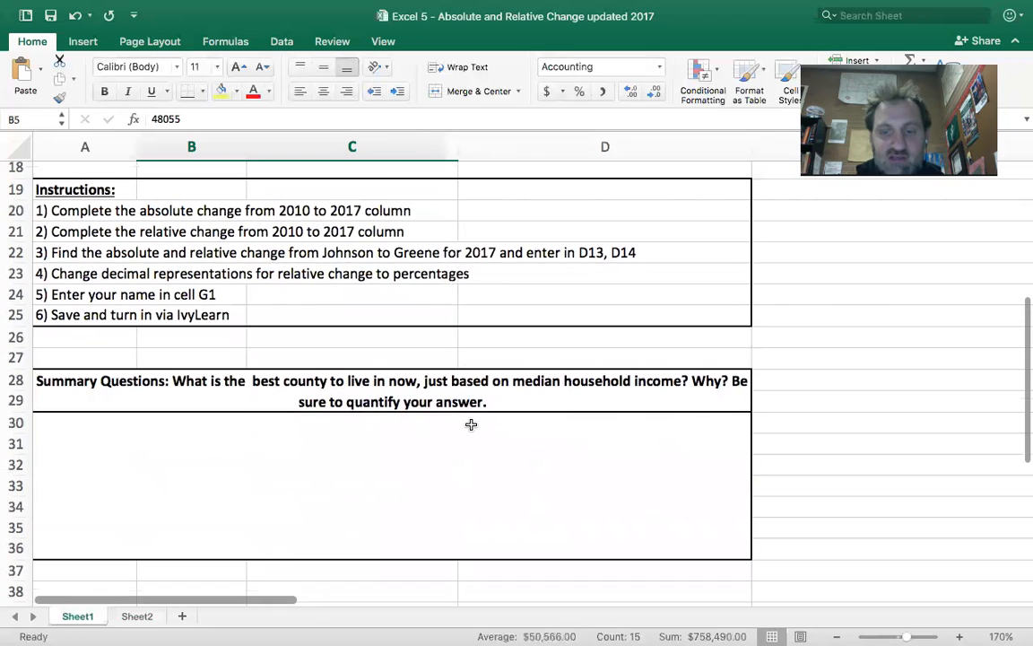